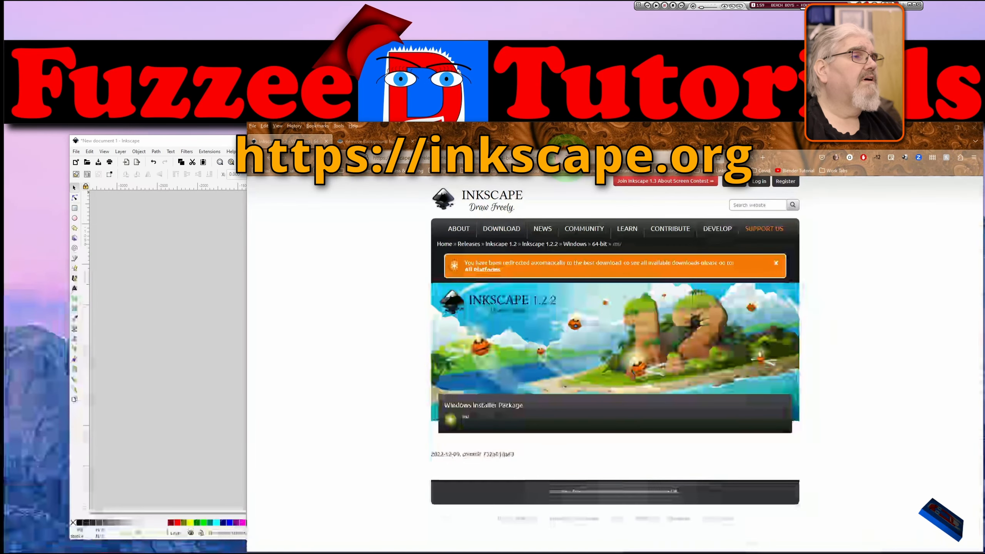
Switch from the browser's Inkscape download page to the open Inkscape document.
click(566, 157)
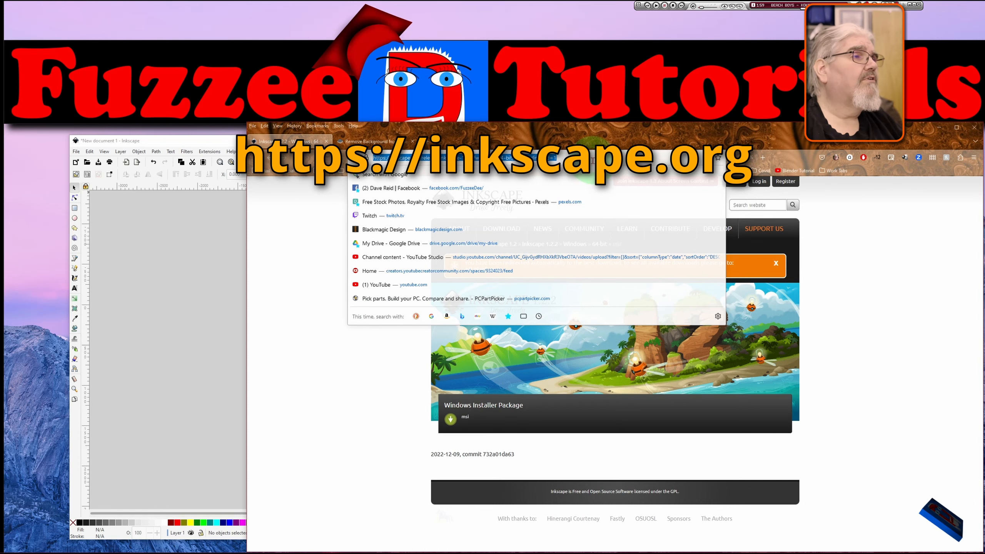
click(592, 159)
click(565, 134)
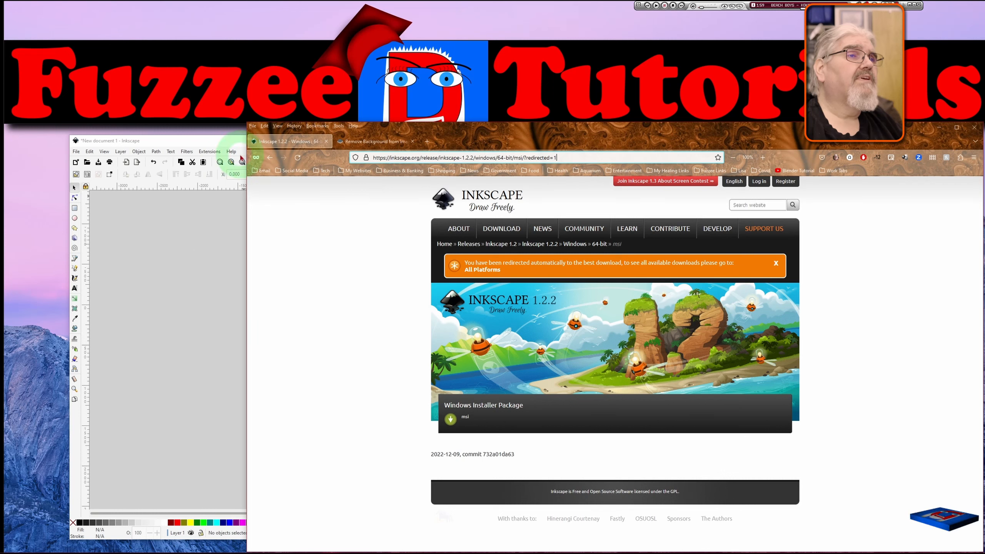
click(214, 144)
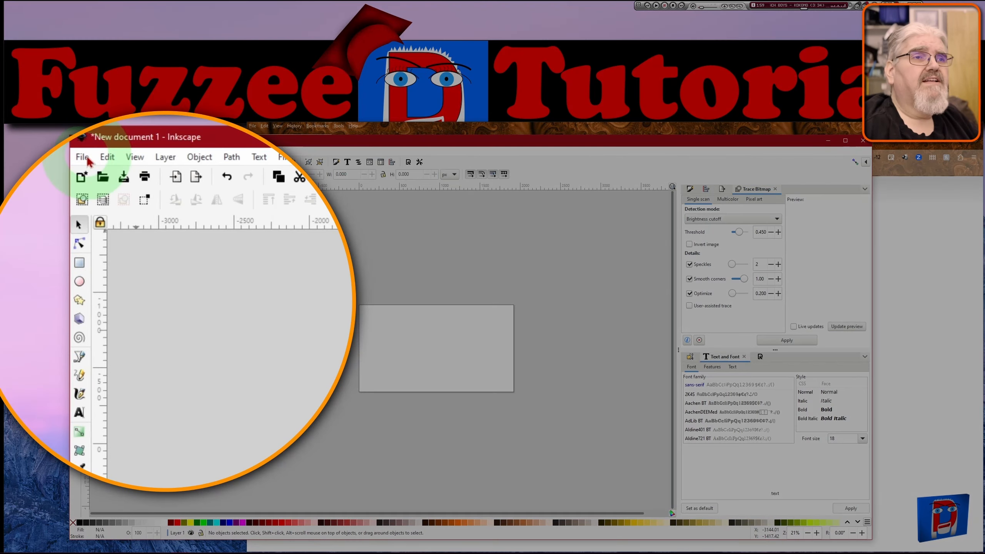
Open Document Properties and set both the document units and the display units to px.
click(89, 160)
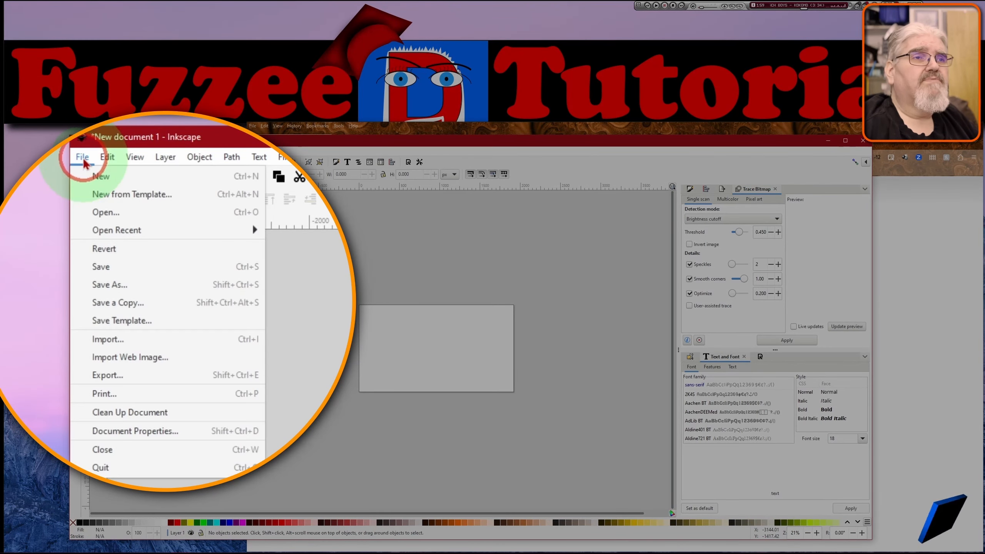
click(179, 435)
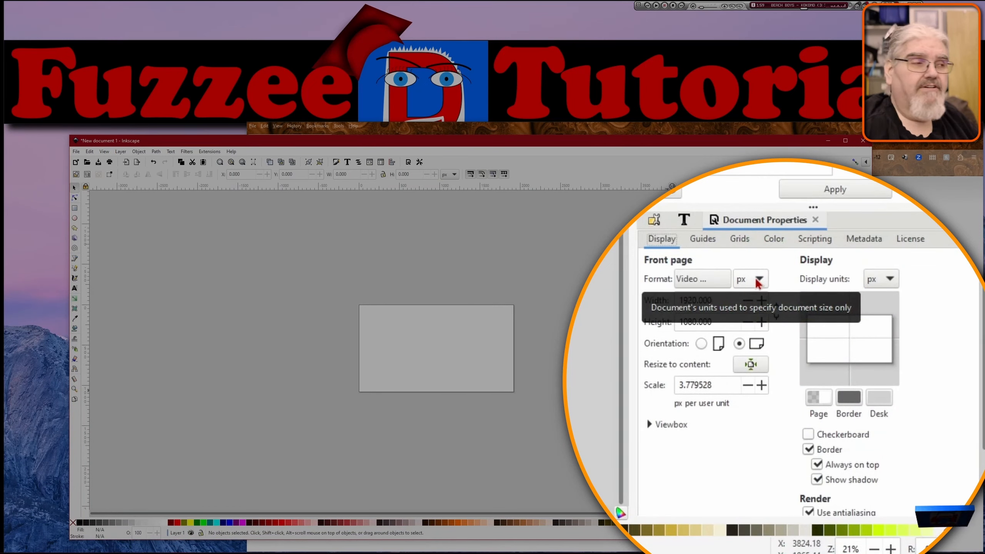
click(758, 282)
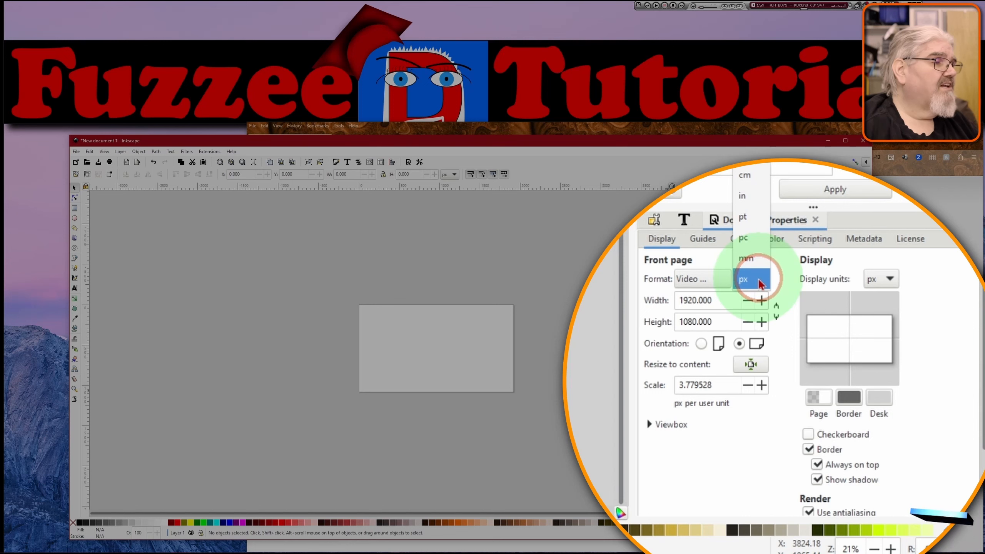
click(749, 282)
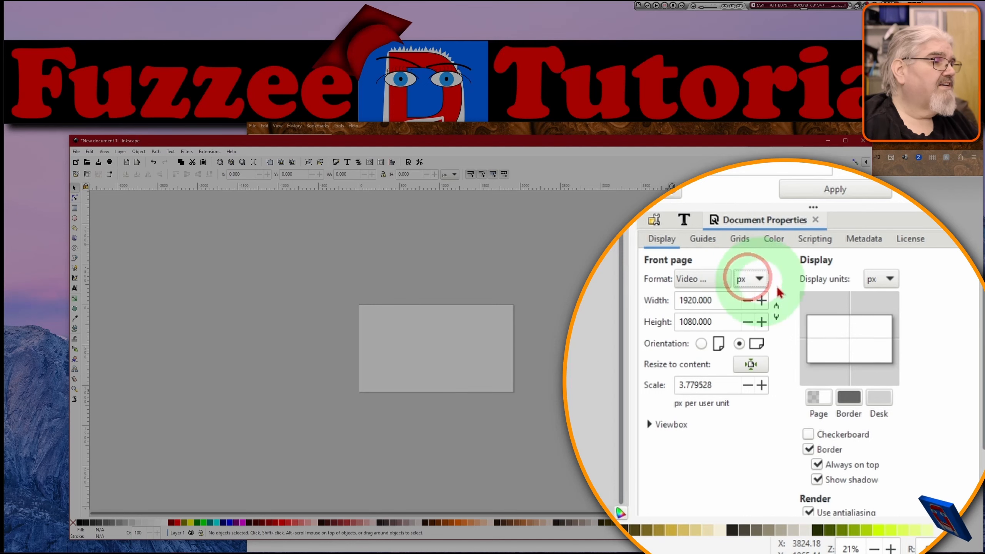
click(890, 280)
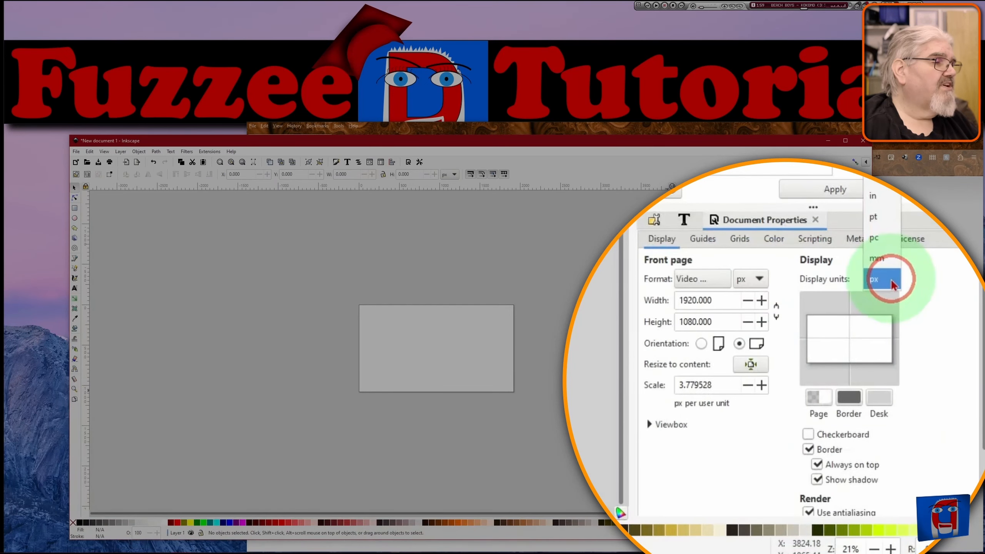
click(886, 280)
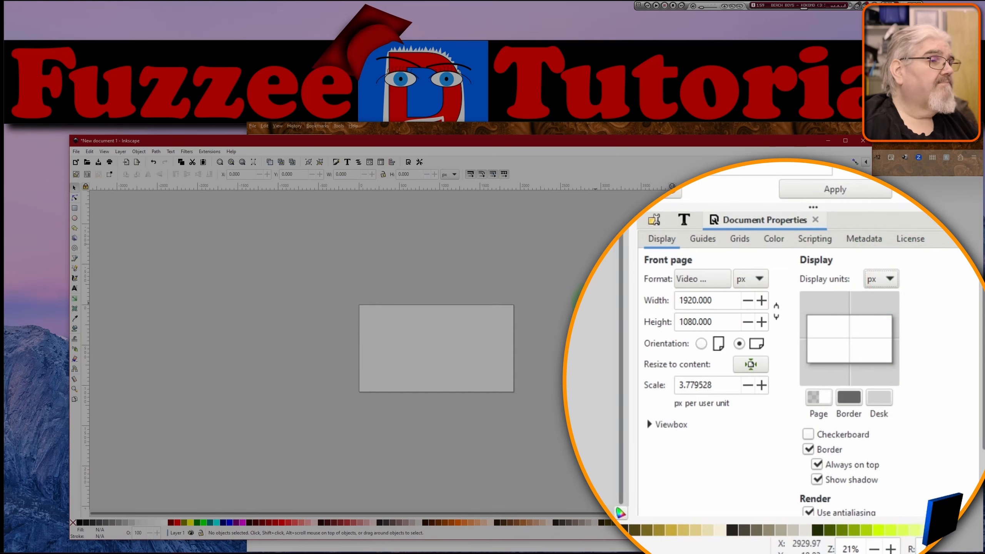
click(490, 247)
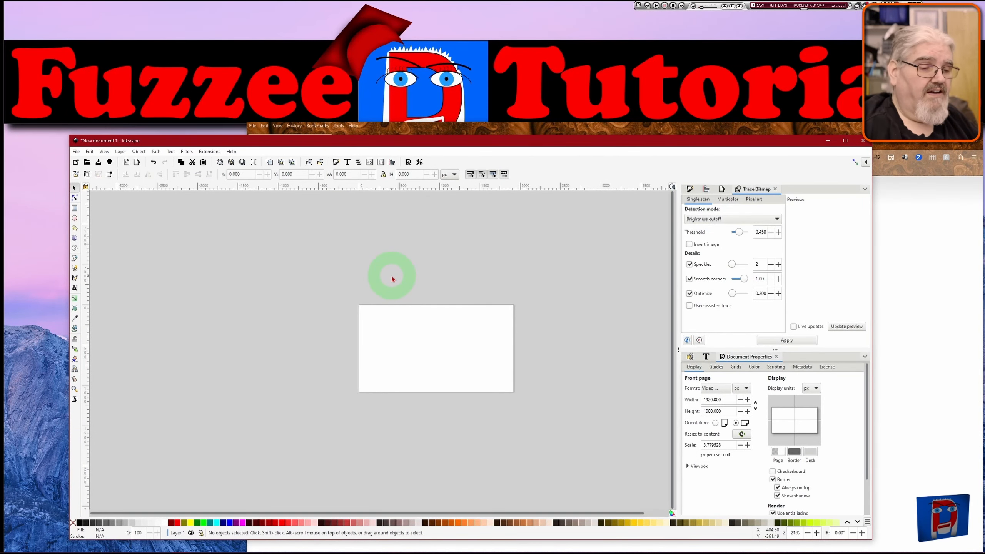
Zoom to the page, enable snapping, draw a rectangle covering the whole page, remove its stroke and fill it white.
key(5)
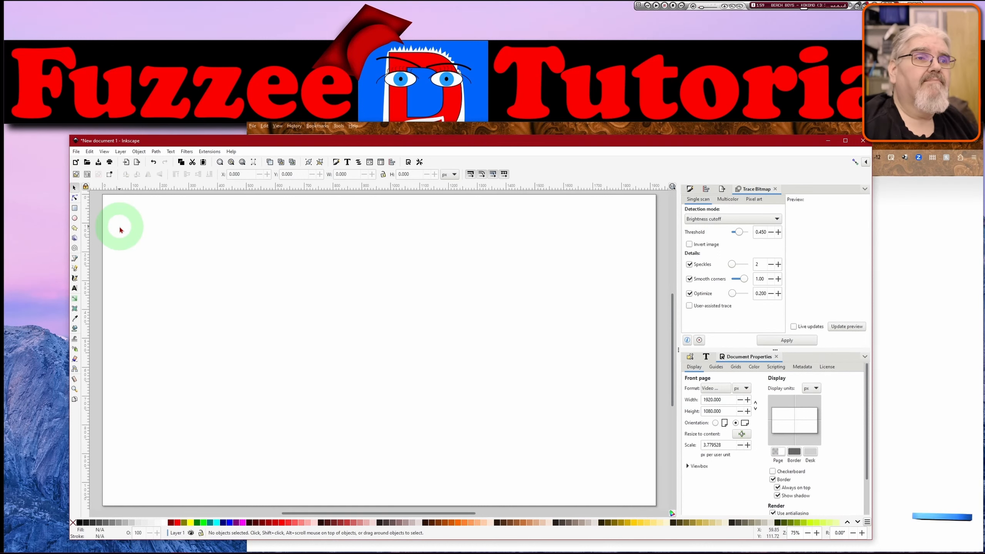
click(76, 208)
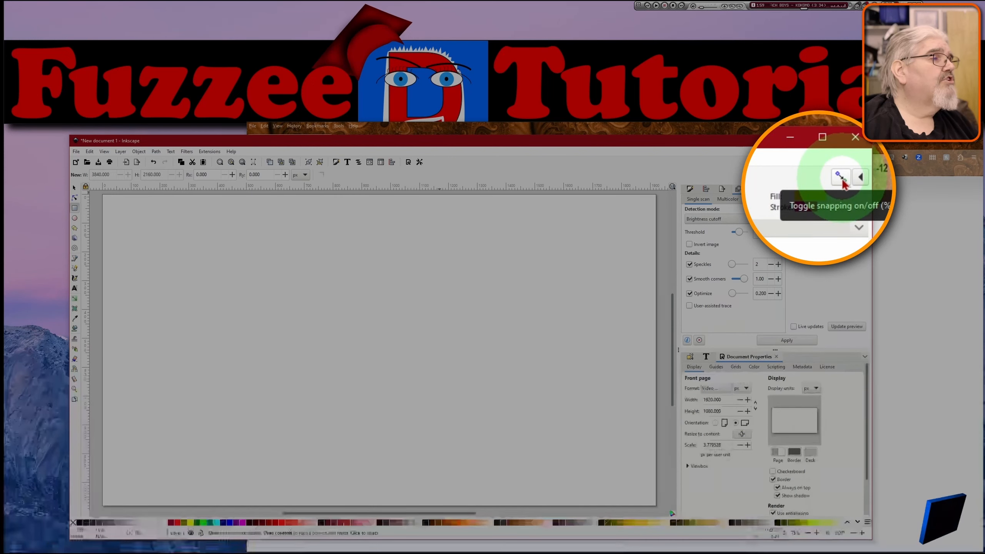
click(842, 179)
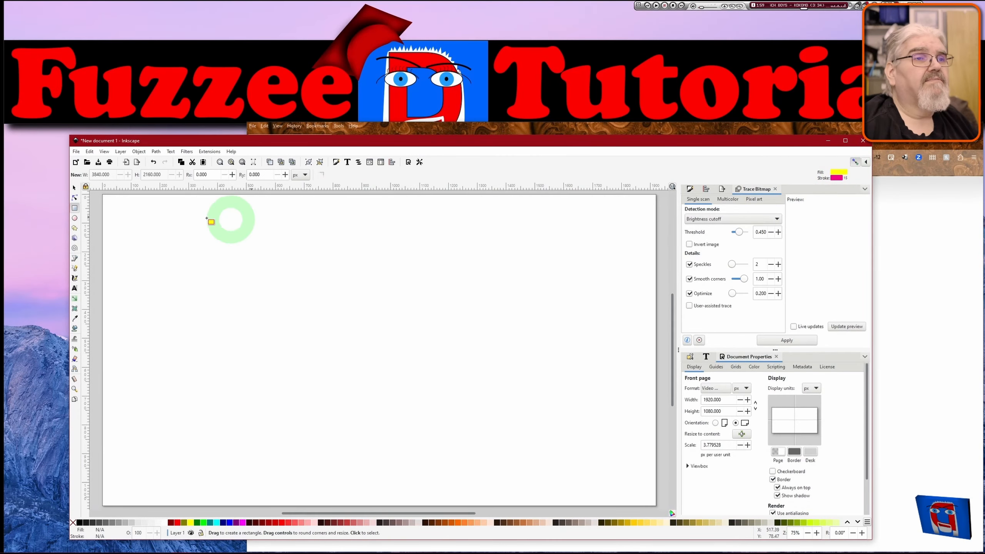
drag(102, 194, 656, 505)
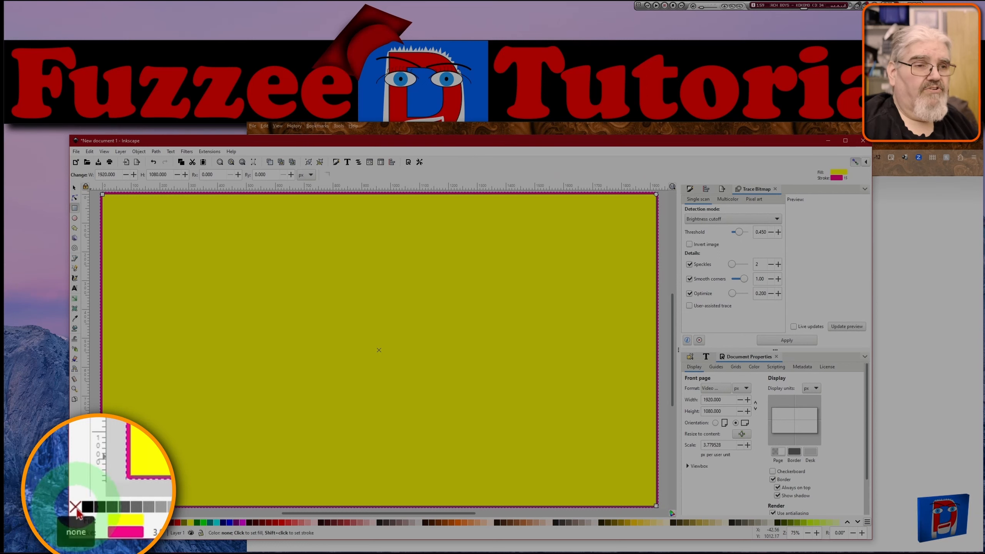
shift+click(73, 523)
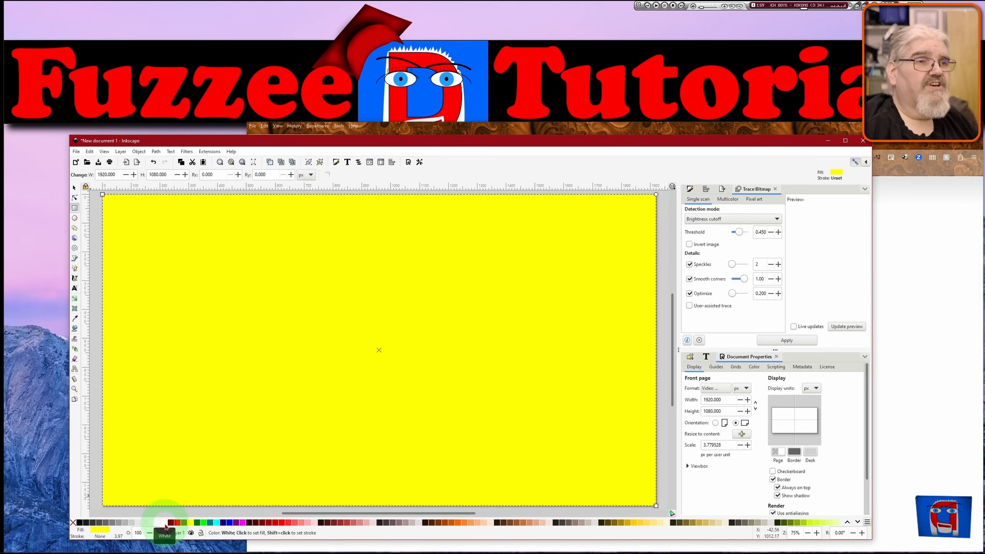
click(166, 525)
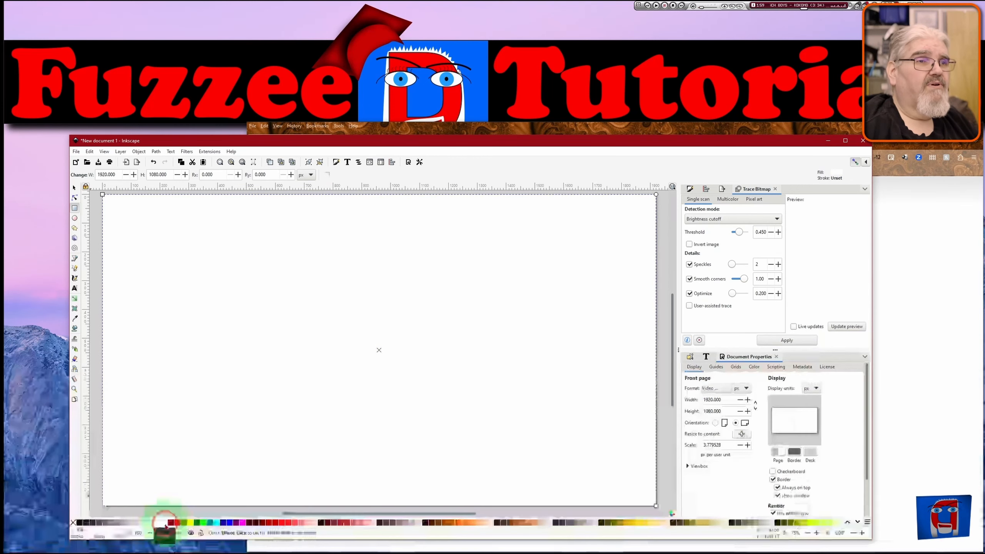
Select the page-sized rectangle and change its fill to dark red #AA0000.
click(74, 190)
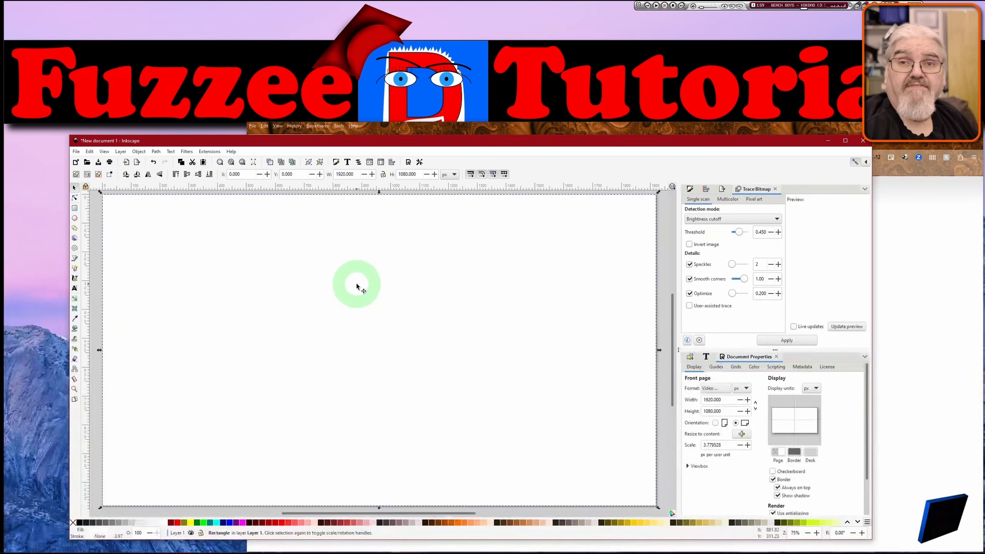
key(ctrl)
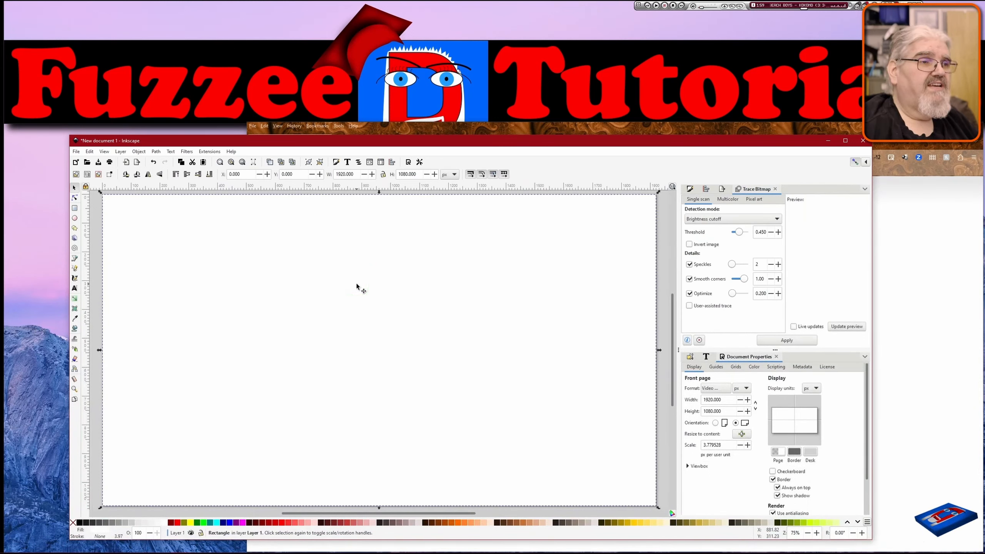
click(170, 253)
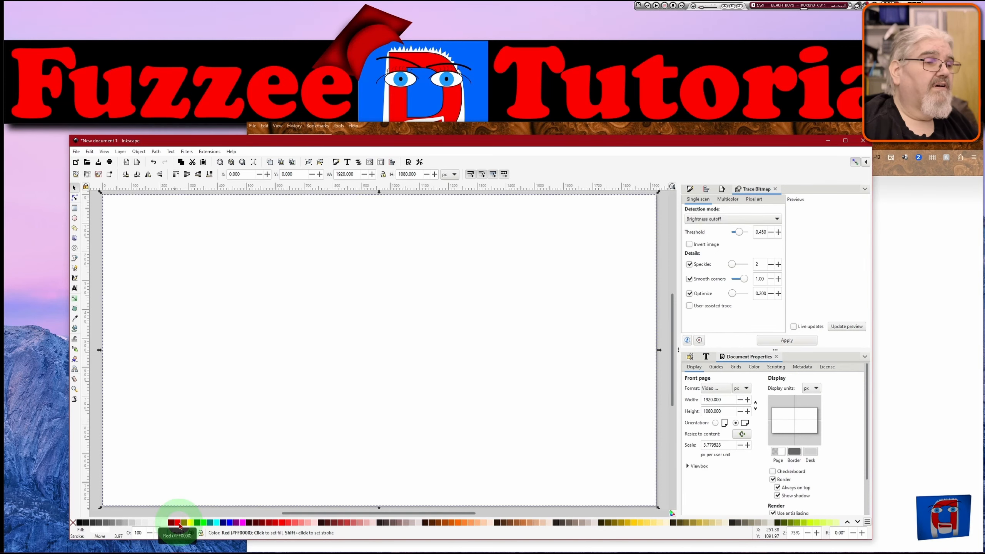
click(268, 520)
click(173, 325)
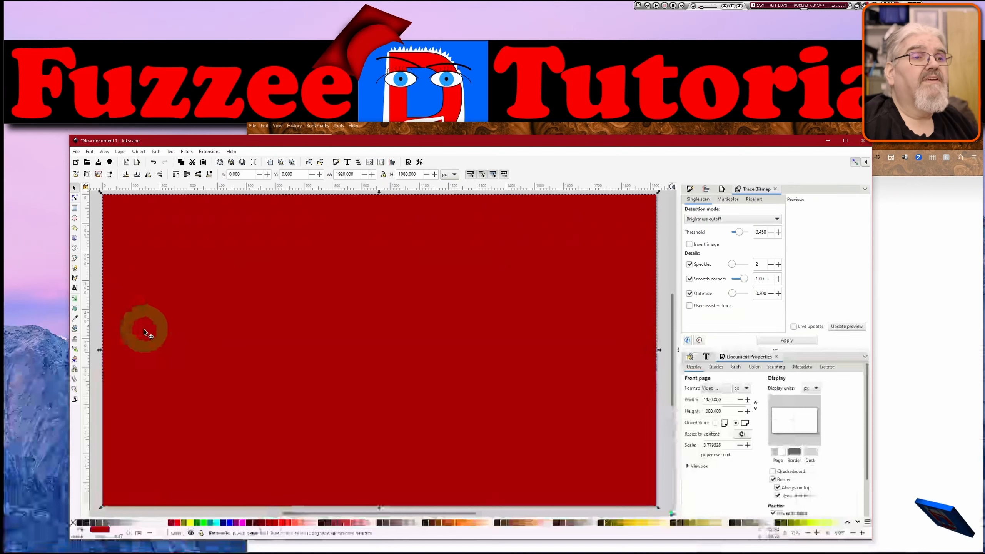
drag(151, 281, 202, 303)
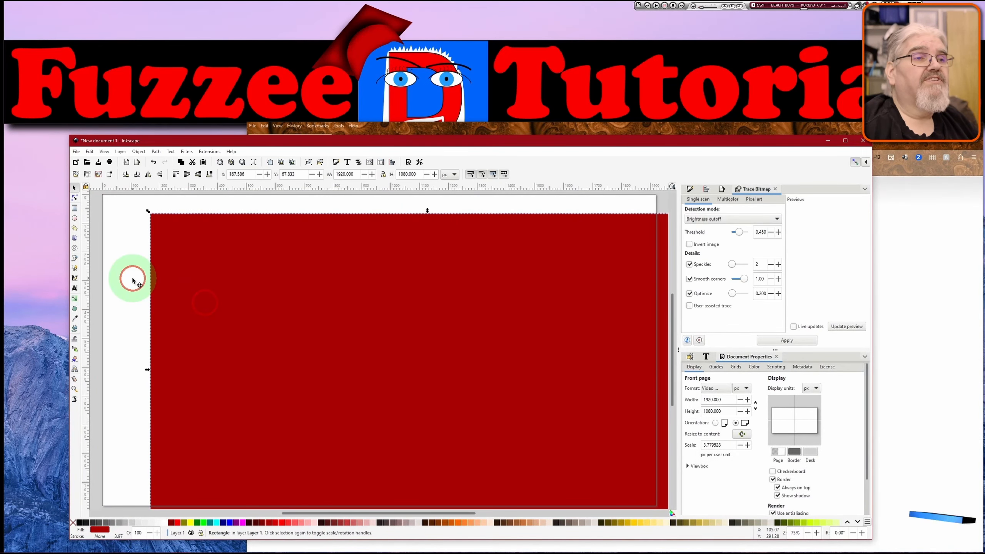
key(ctrl+z)
drag(246, 309, 197, 290)
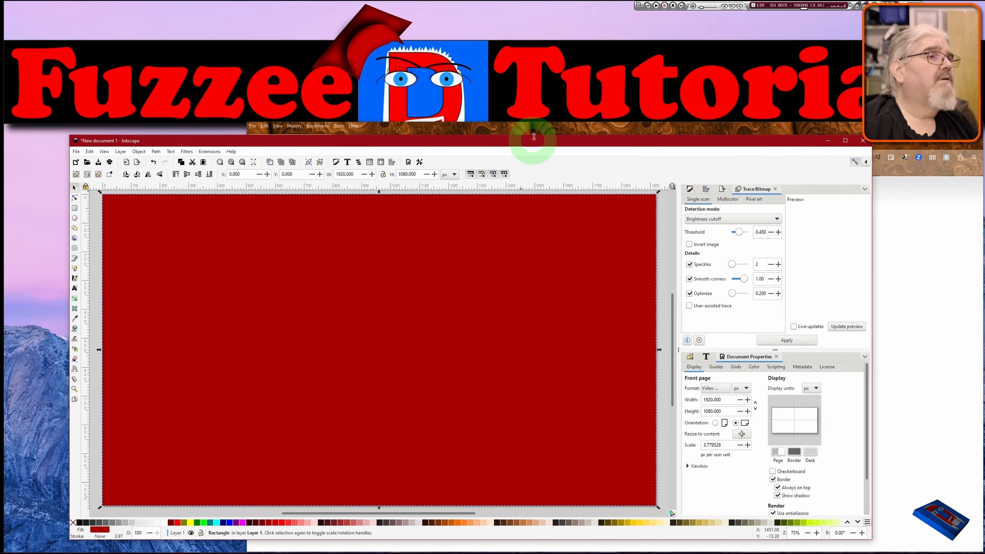
click(519, 131)
click(428, 141)
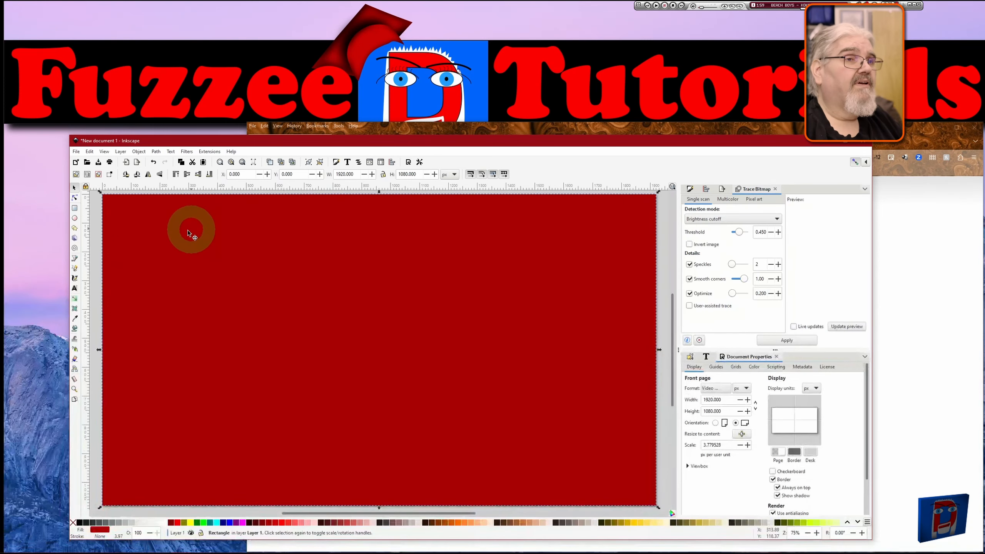
Draw a second rectangle inset within the red one, about 1820 × 987 px, and fill it white.
click(75, 210)
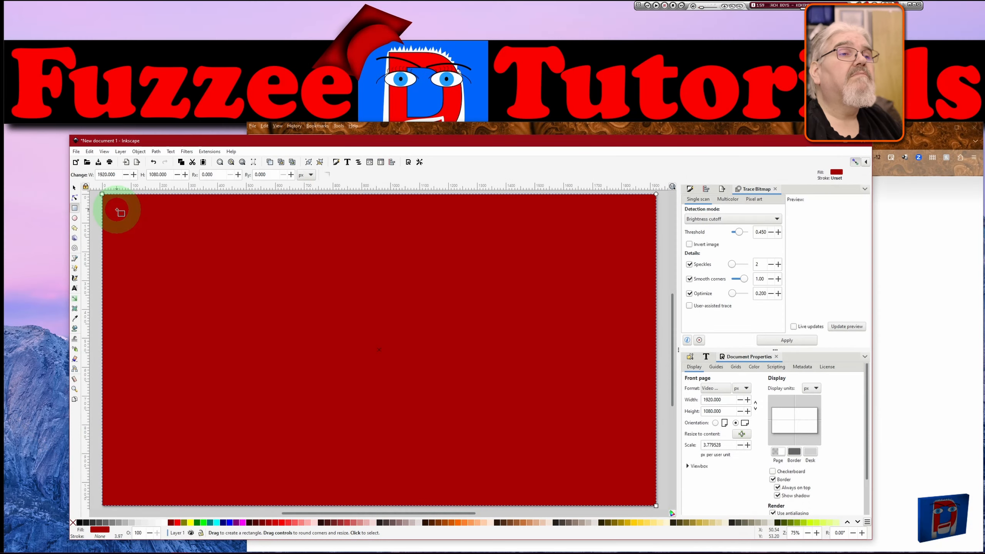
drag(120, 213, 643, 497)
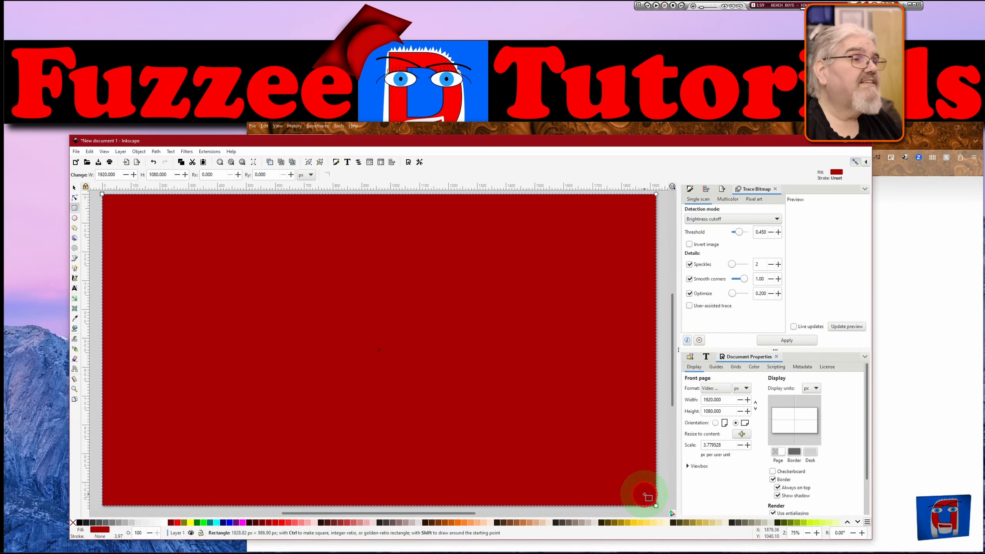
drag(643, 496, 644, 497)
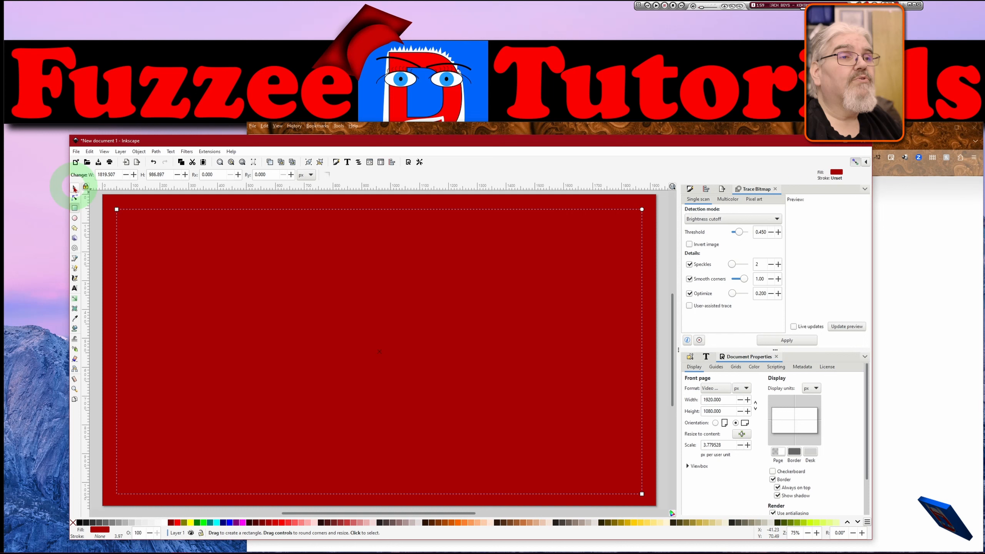
click(75, 189)
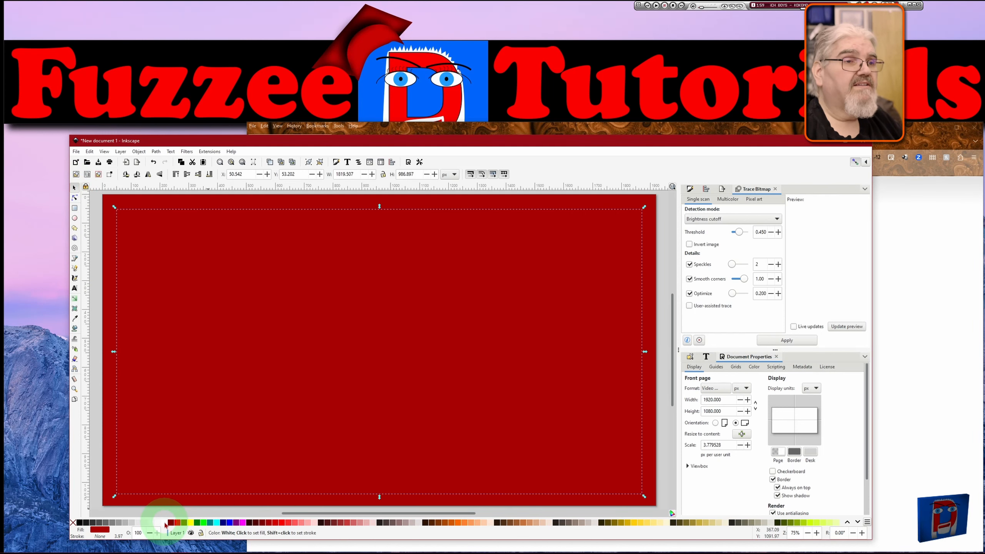
click(164, 525)
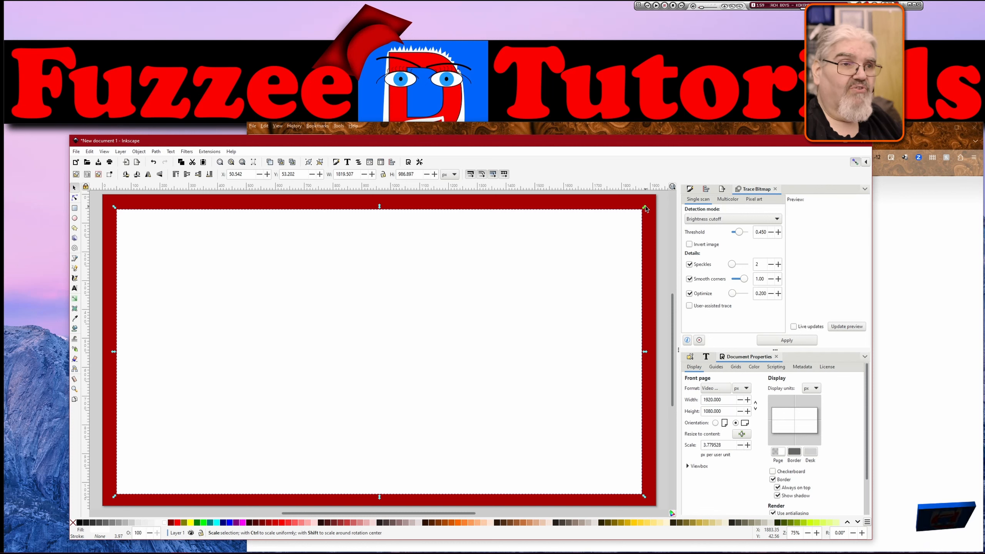
Scale the white rectangle around its centre to about 1731 × 809 px.
key(ctrl)
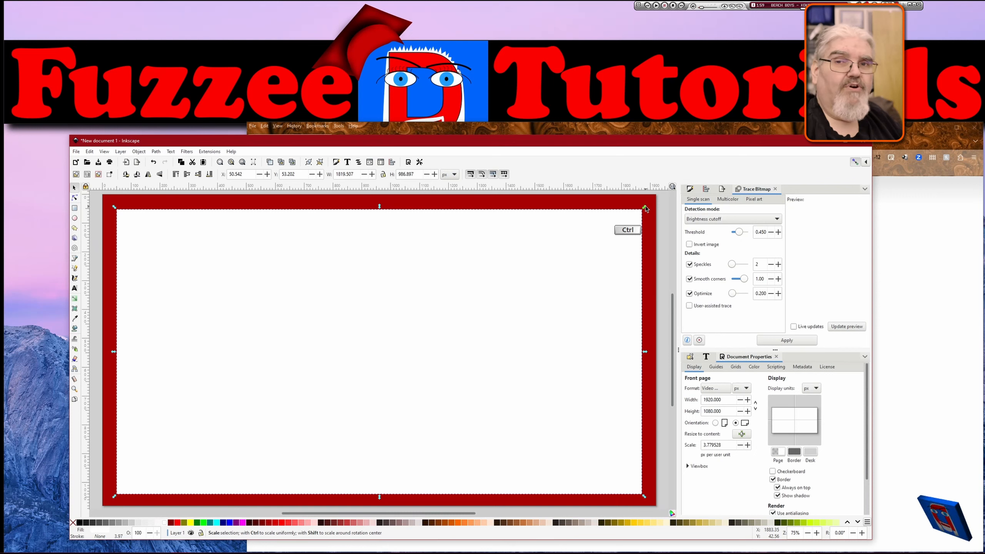
key(shift)
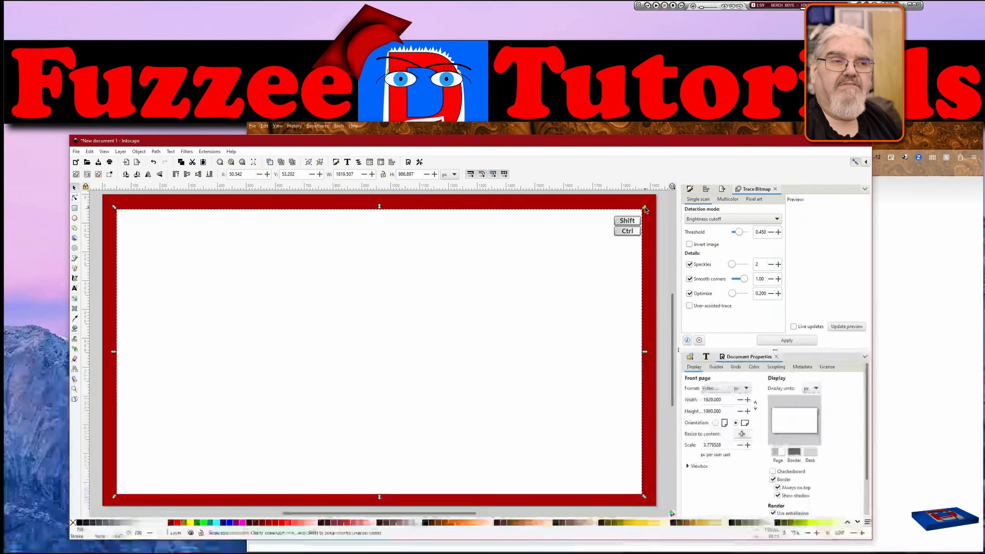
drag(645, 210, 639, 218)
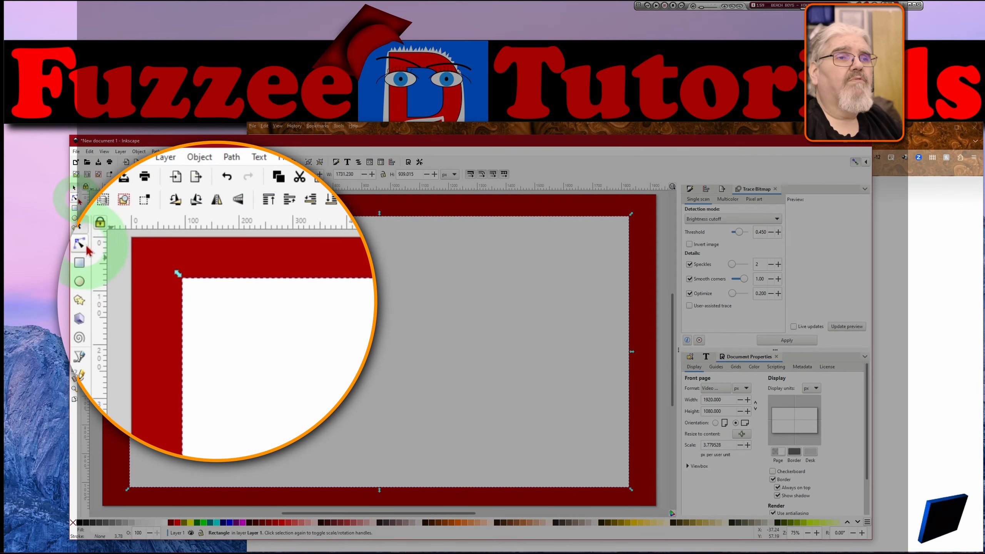
Round the white rectangle's corners using the Node tool's rounding handle, then reselect it.
click(75, 198)
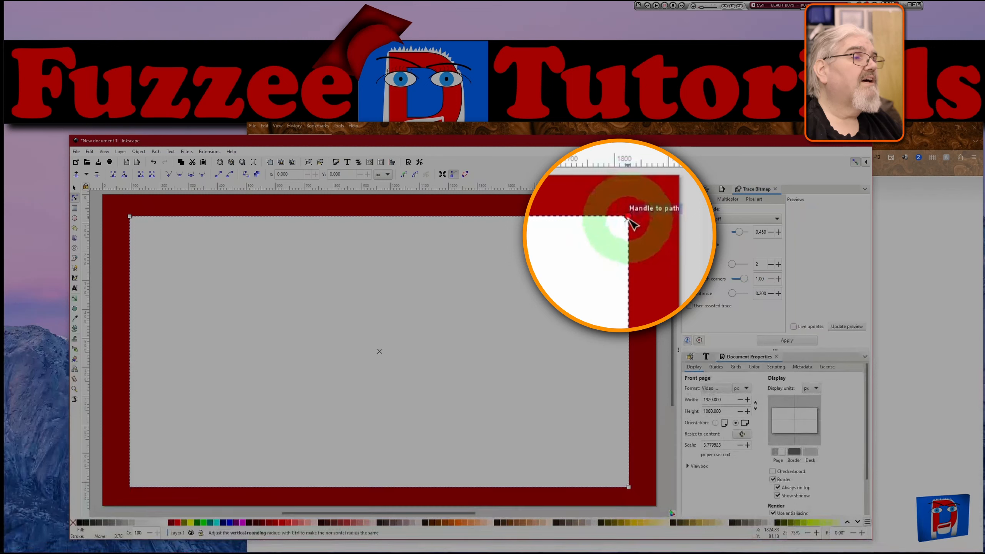
drag(629, 216, 630, 239)
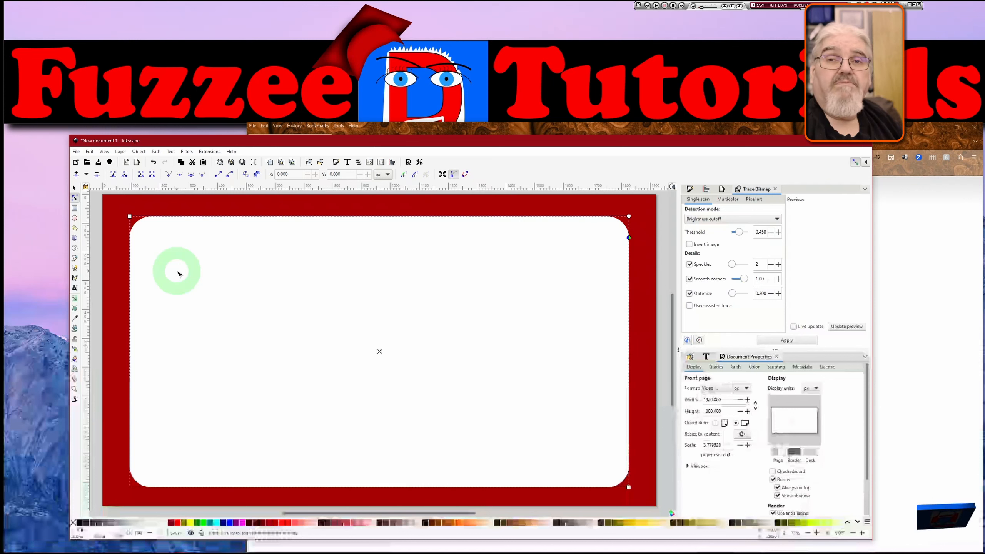
click(73, 190)
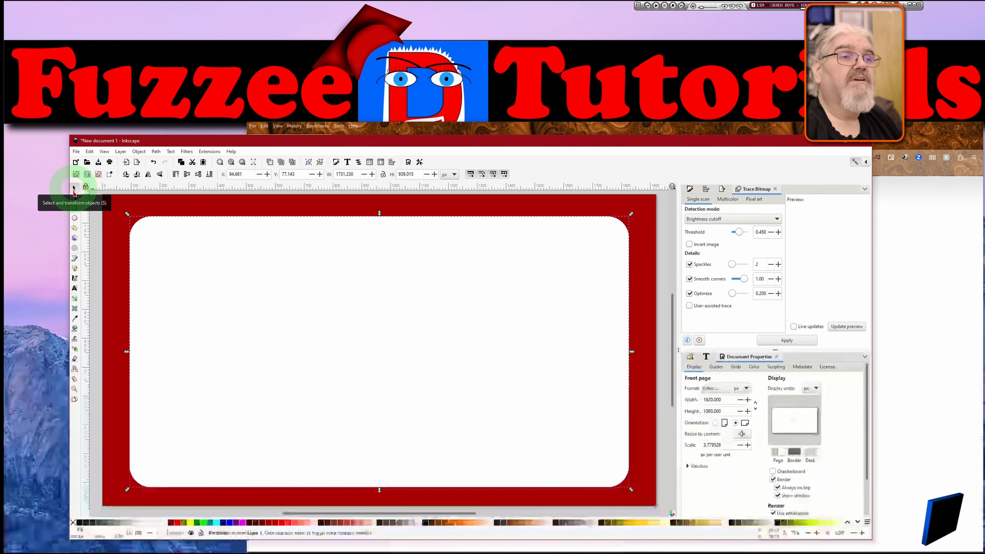
click(151, 227)
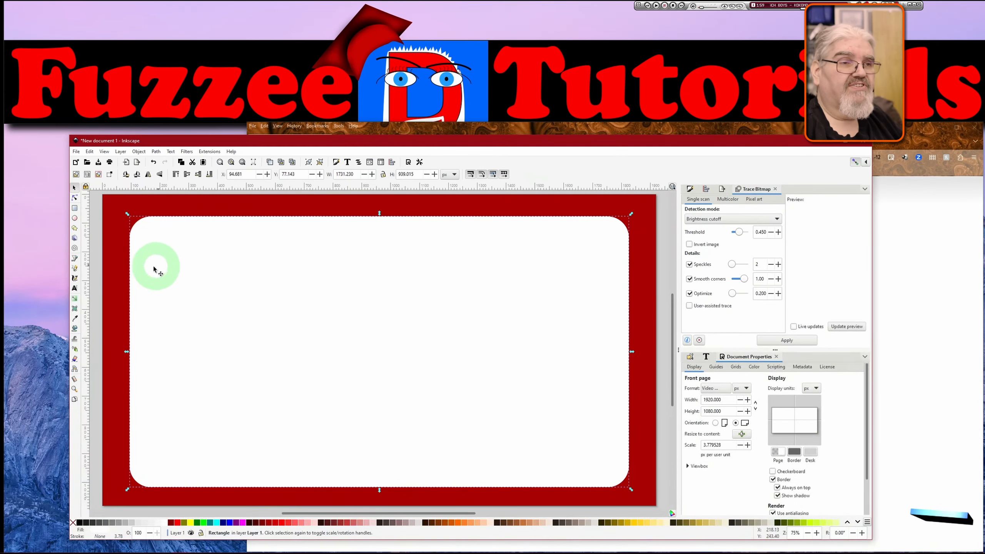
Select both rectangles and apply Path Difference to cut the inner panel out of the red rectangle.
shift+click(120, 273)
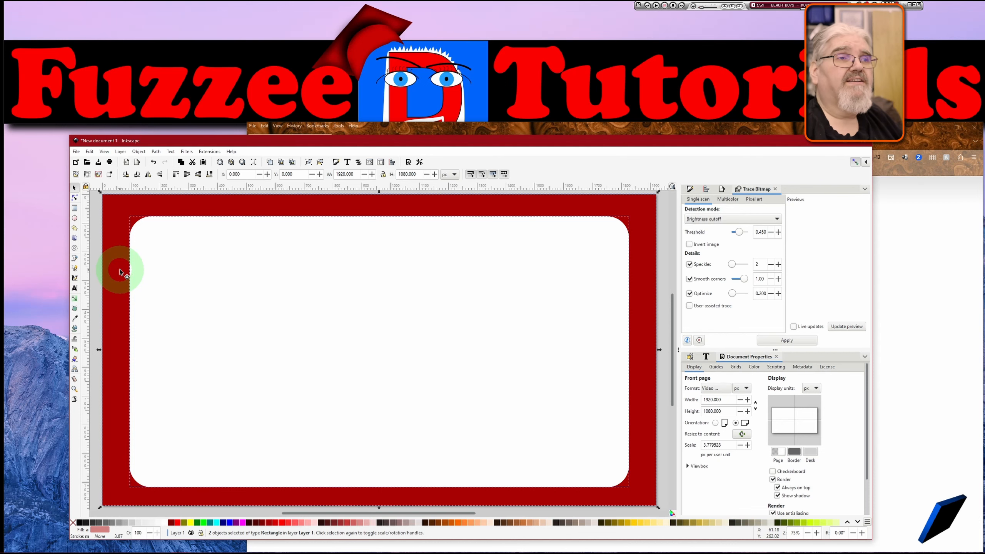
click(156, 152)
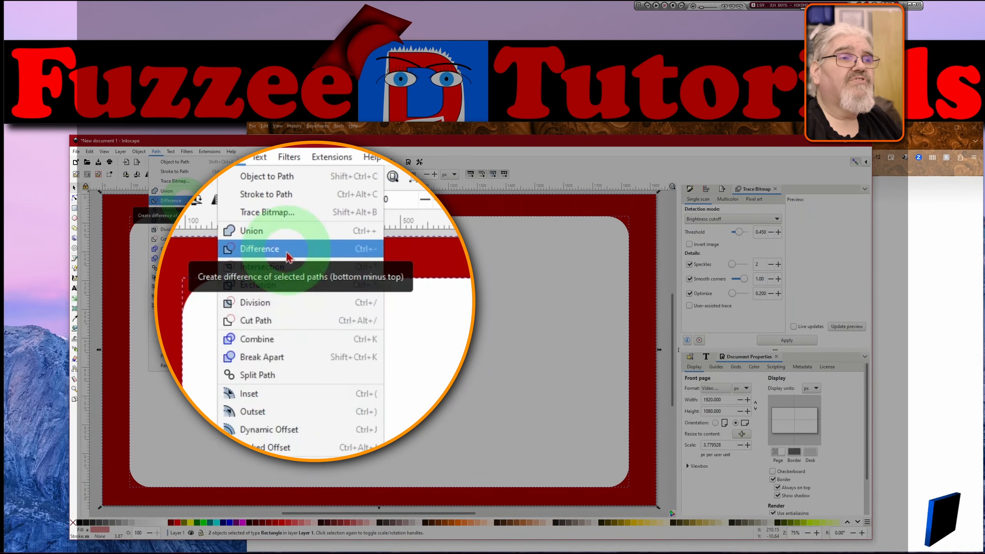
click(182, 201)
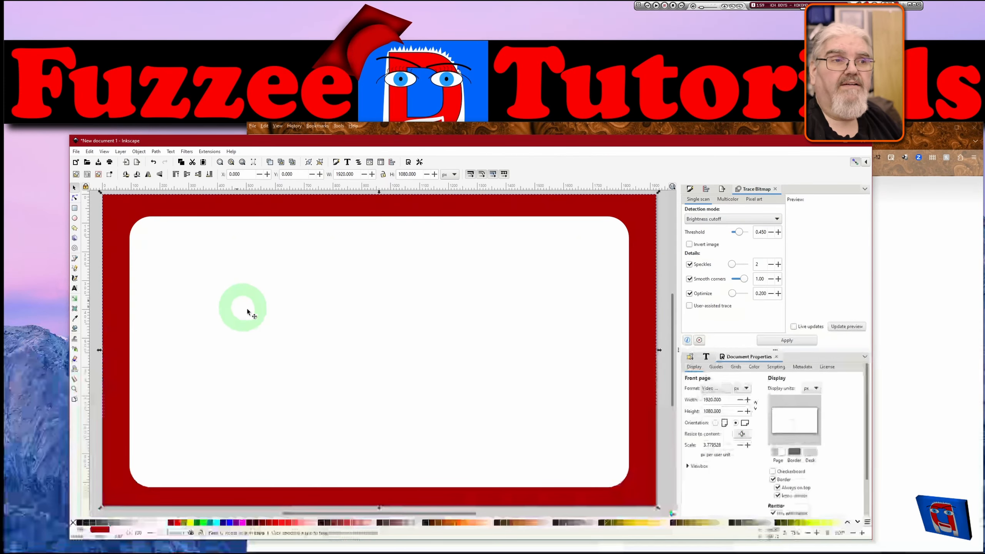
Fill the area inside the red frame with cyan, trying yellow and lime first.
click(247, 310)
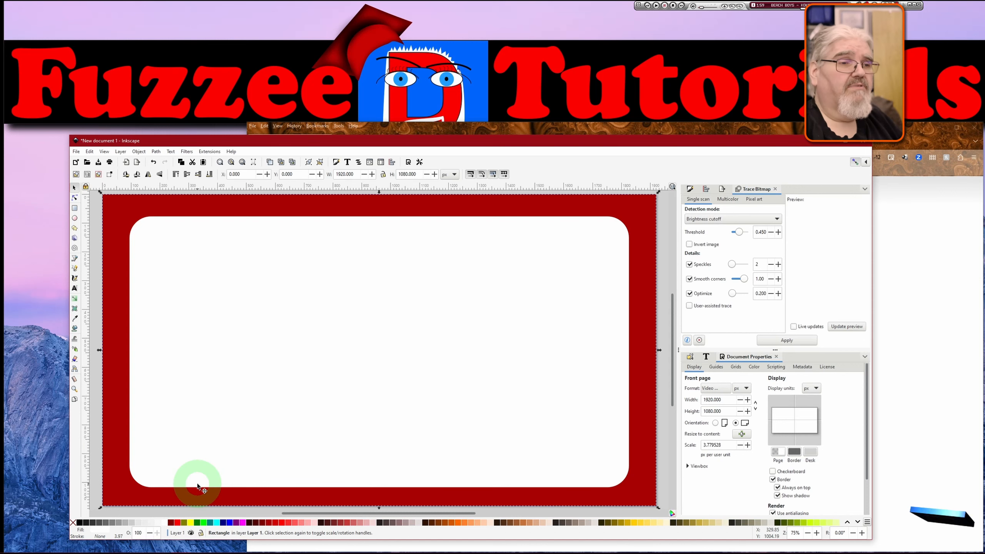
click(191, 523)
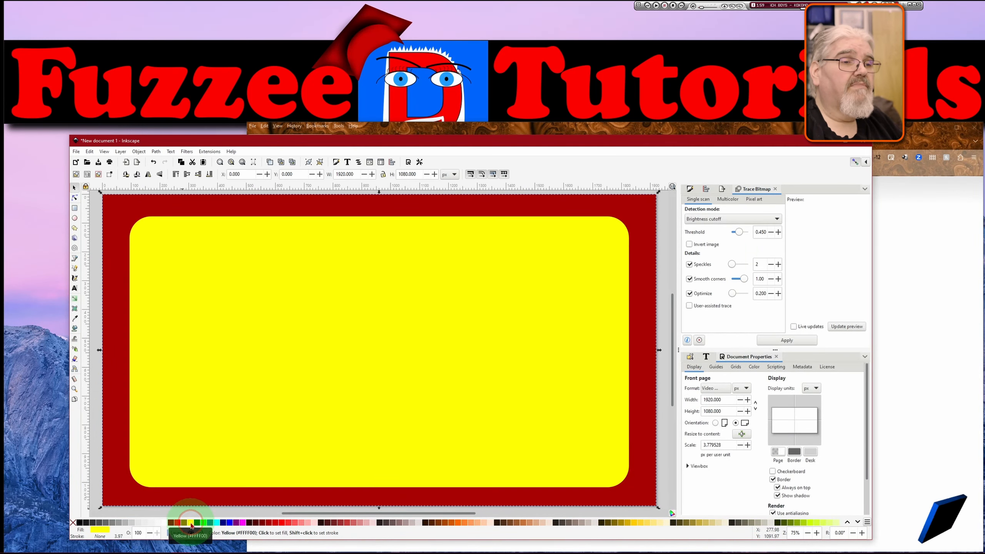
click(204, 523)
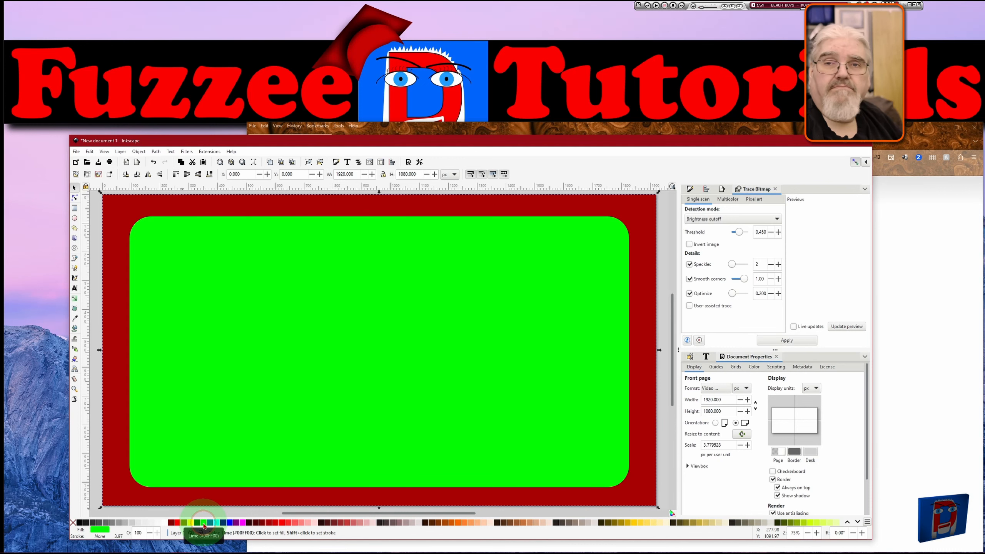
click(215, 523)
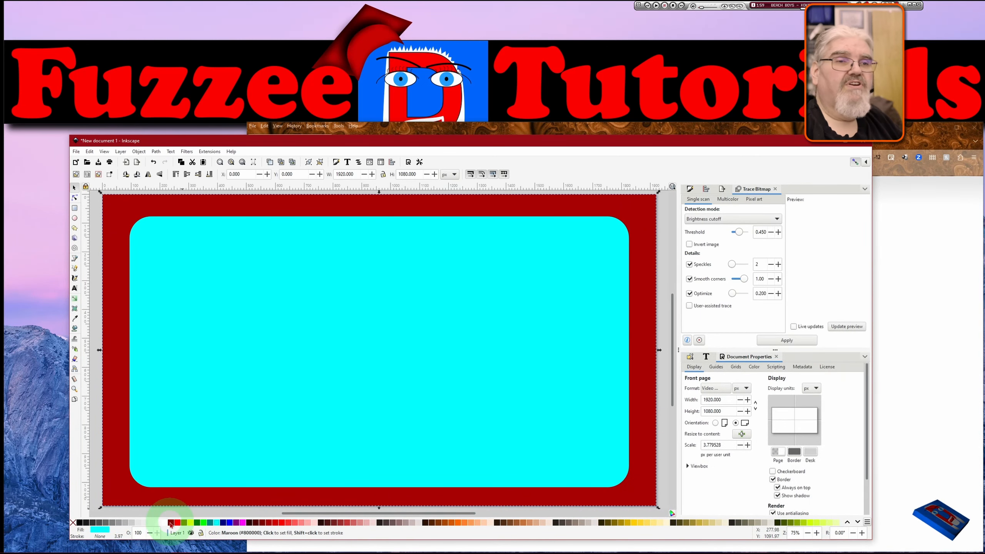
Paste a photo from the clipboard, scale it into the lower-left corner and lower it beneath the frame, then delete it.
click(221, 409)
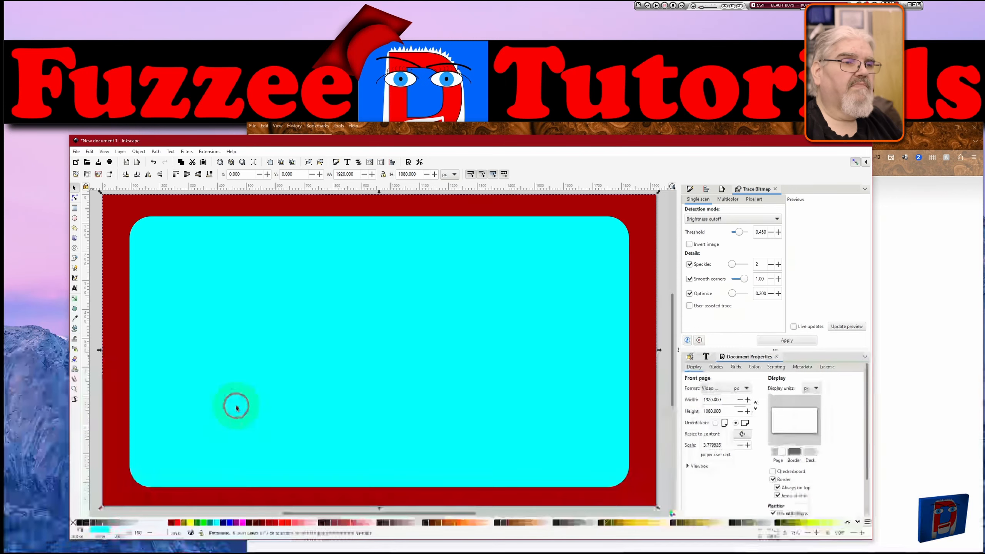
key(ctrl+v)
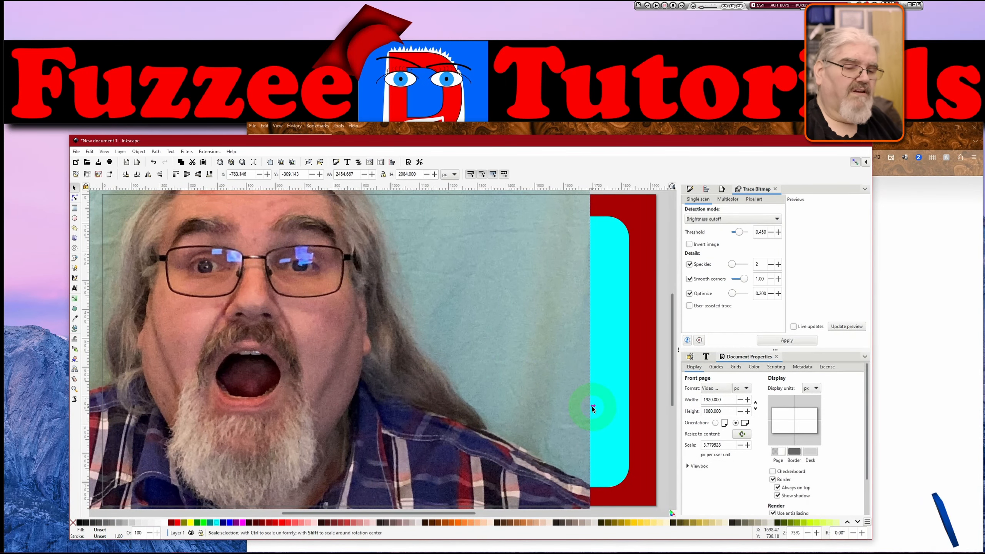
drag(592, 406, 322, 380)
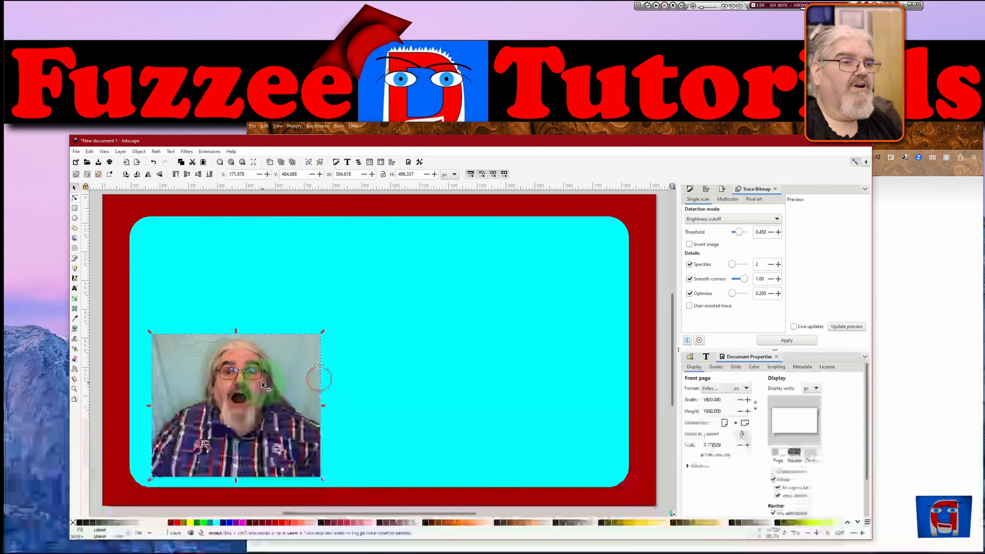
drag(255, 387, 223, 398)
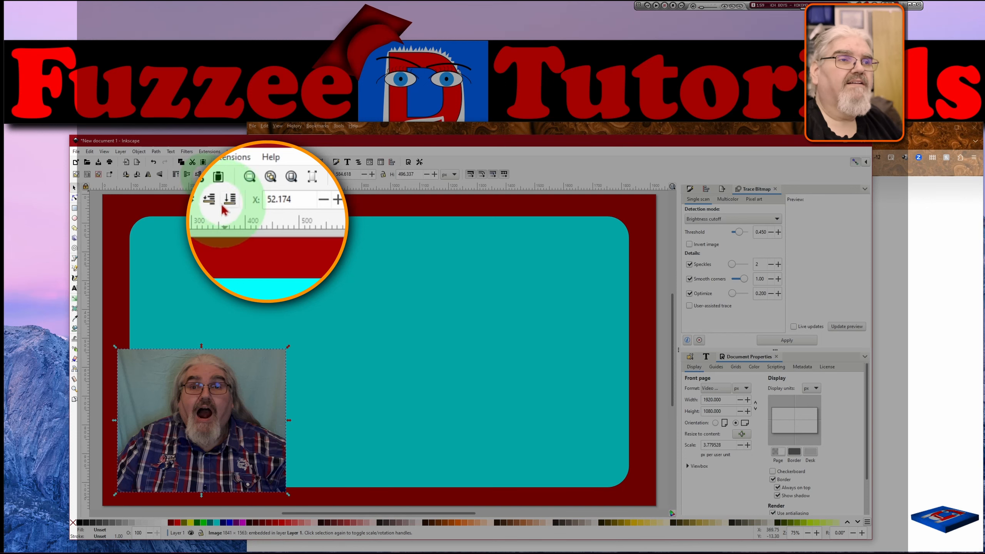
click(210, 200)
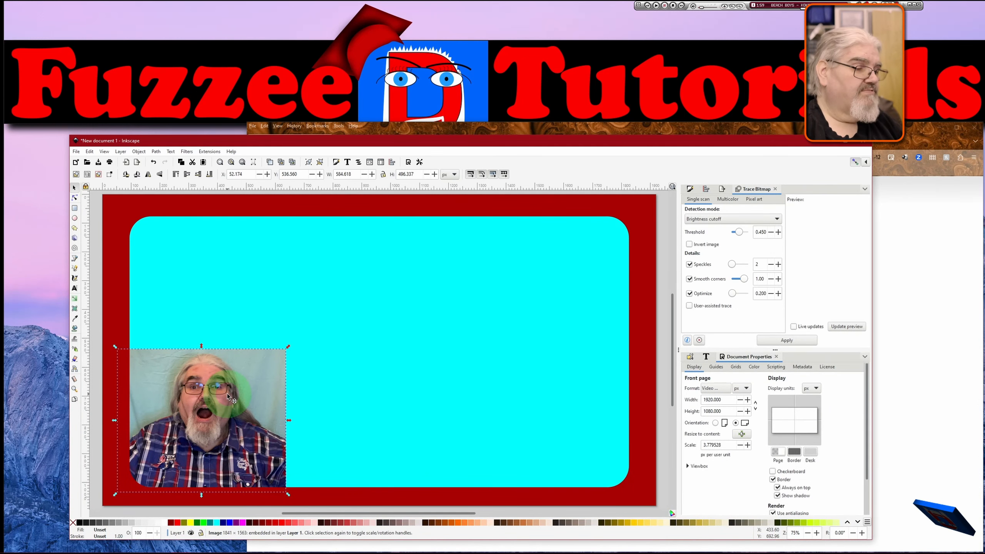
key(Delete)
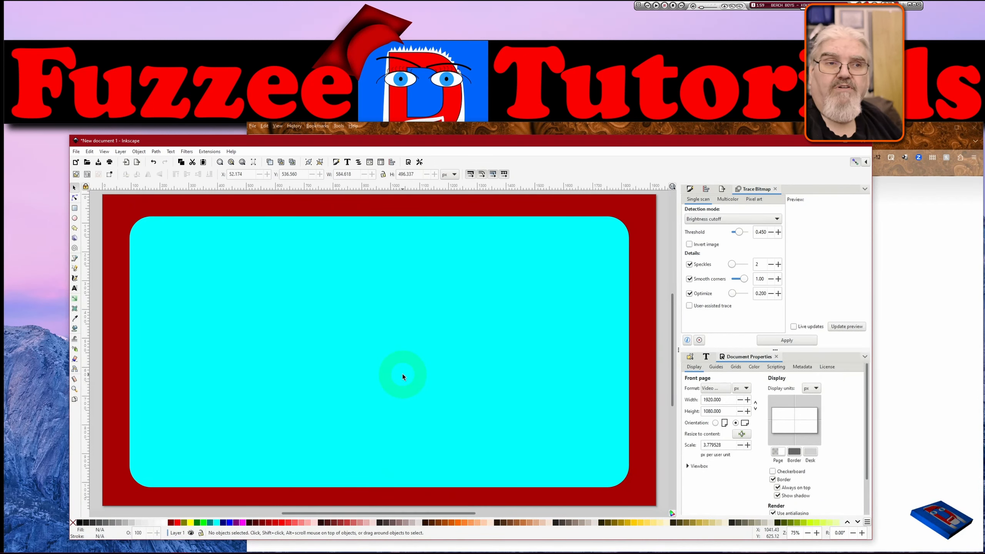
Switch to the browser's remove.bg tab, upload the photo and copy the preview image with its background removed.
click(619, 130)
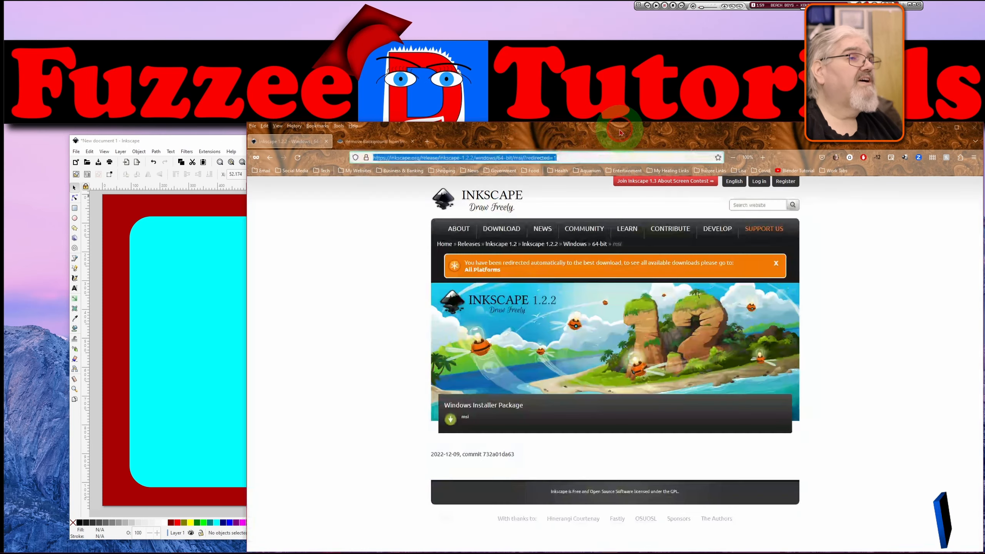
click(379, 140)
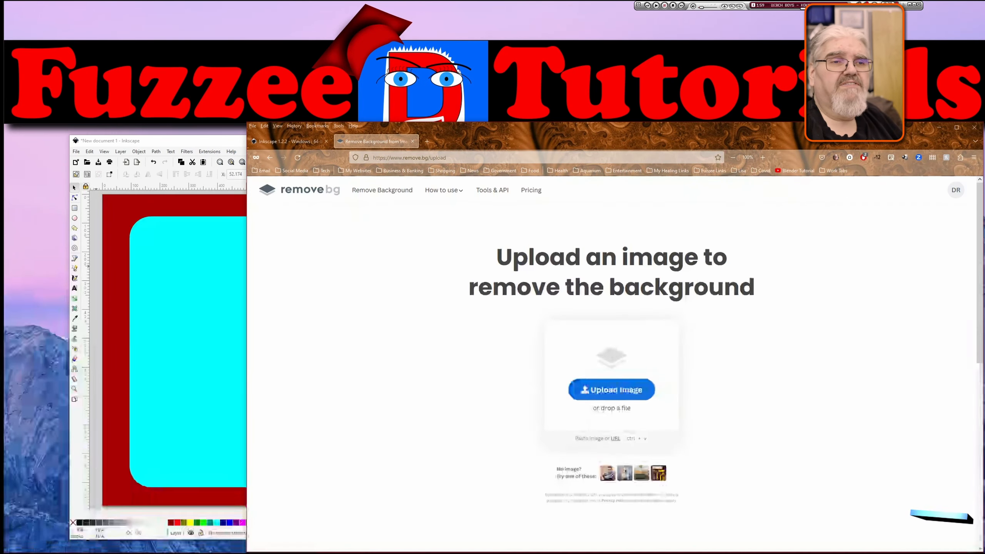
drag(0, 385, 651, 351)
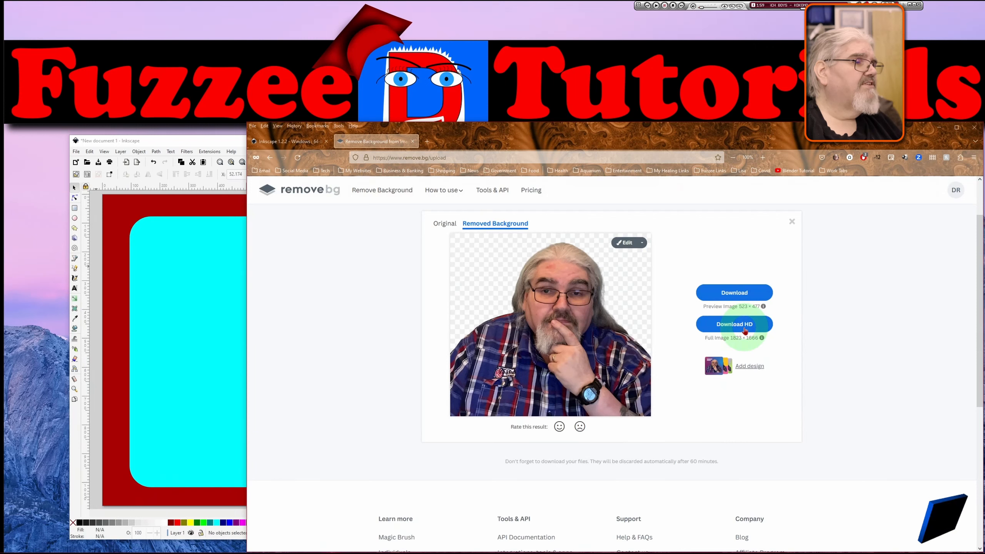
click(746, 330)
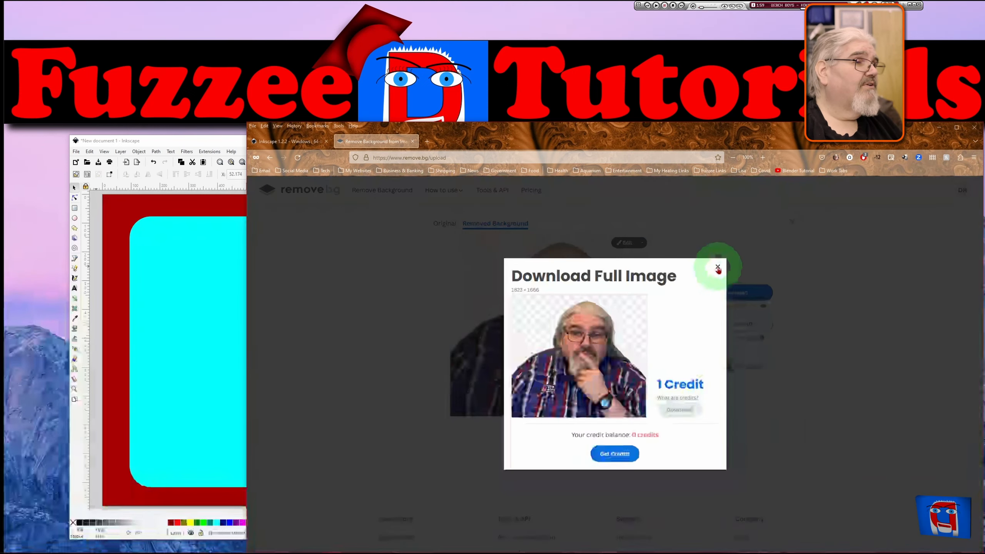
click(718, 268)
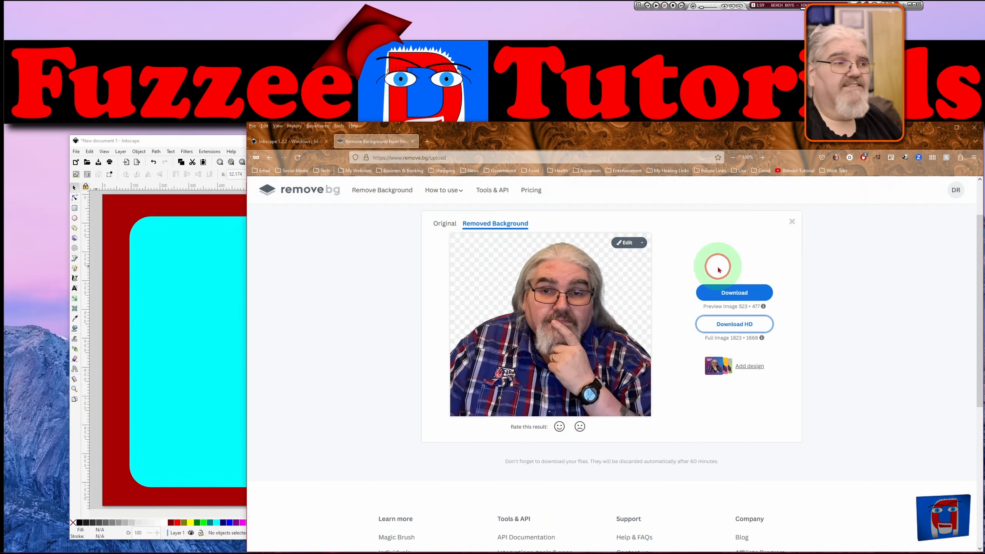
click(741, 297)
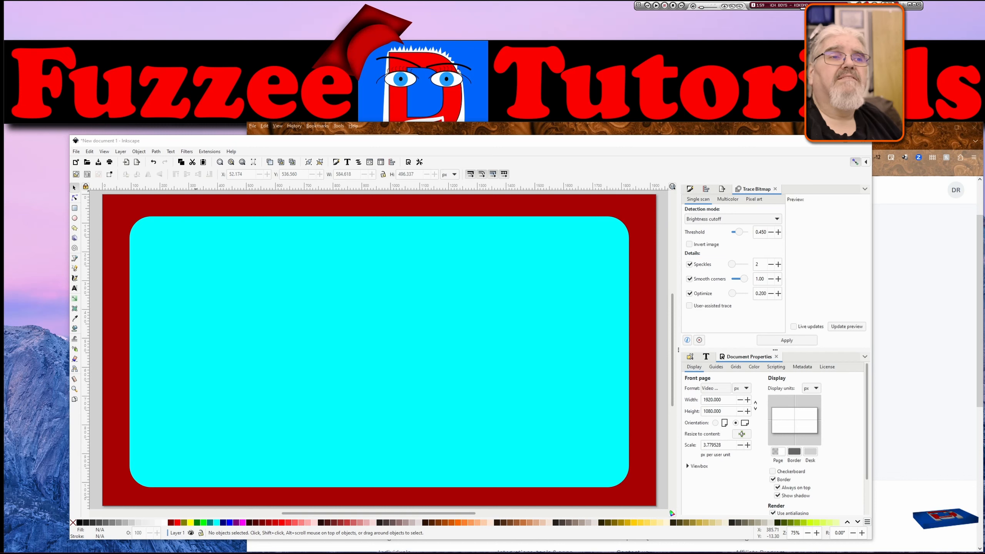
Paste the cut-out photo into the design and place it at the panel's lower right, scaling it to about 891 × 813 px.
key(ctrl+v)
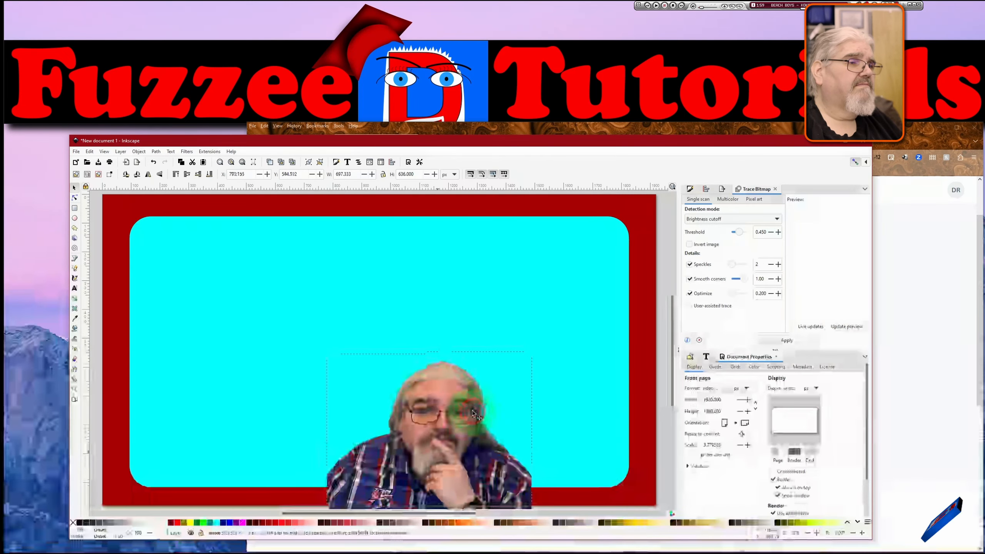
drag(467, 416, 576, 371)
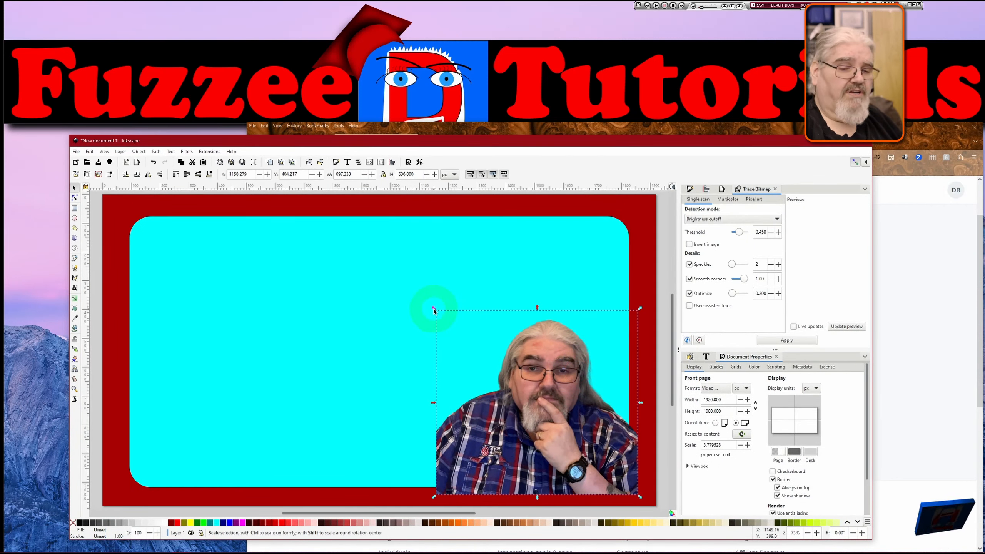
drag(434, 309, 365, 259)
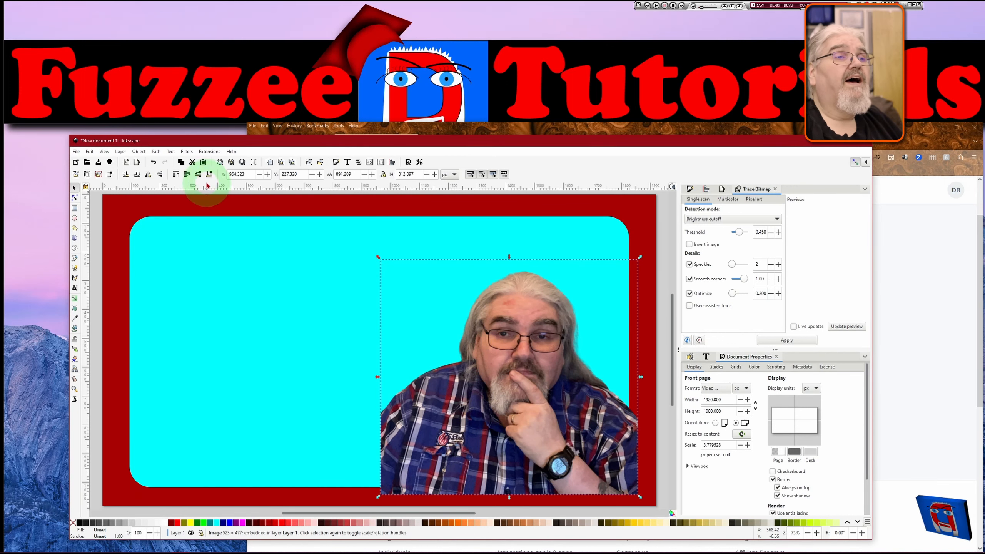
click(198, 175)
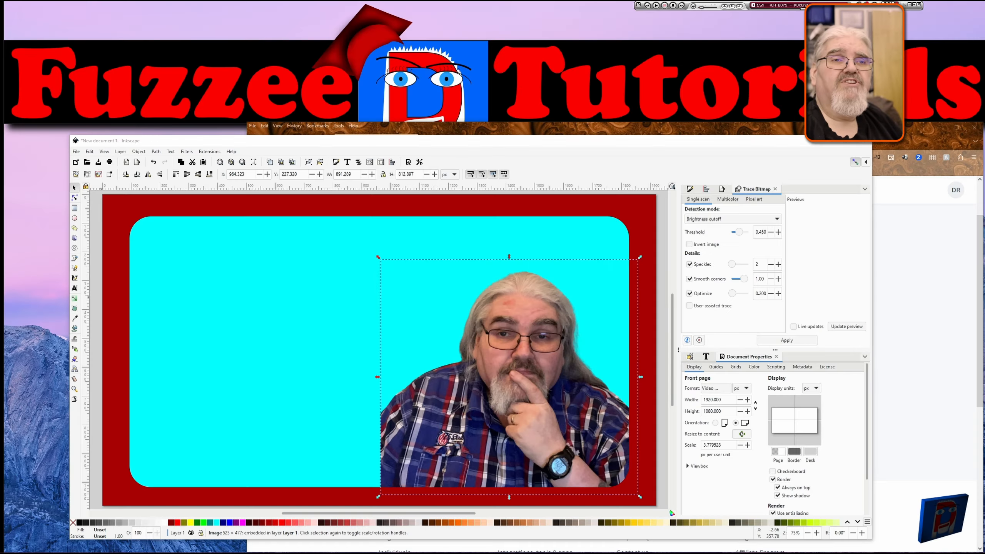
Import liquid-abstract-painting-3705008.jpg from the Stock Abstract folder by dropping it onto the canvas.
click(98, 320)
drag(119, 324, 243, 217)
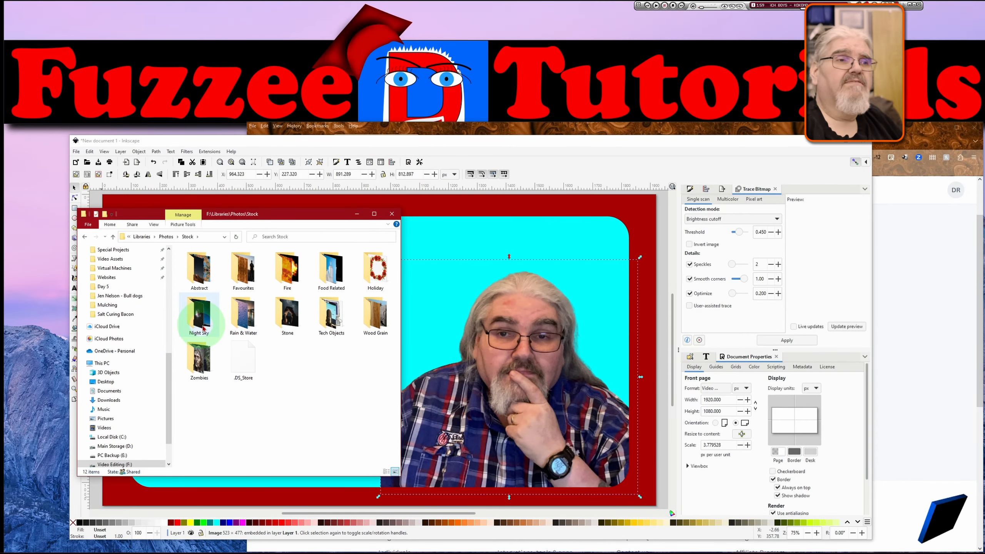
double_click(201, 275)
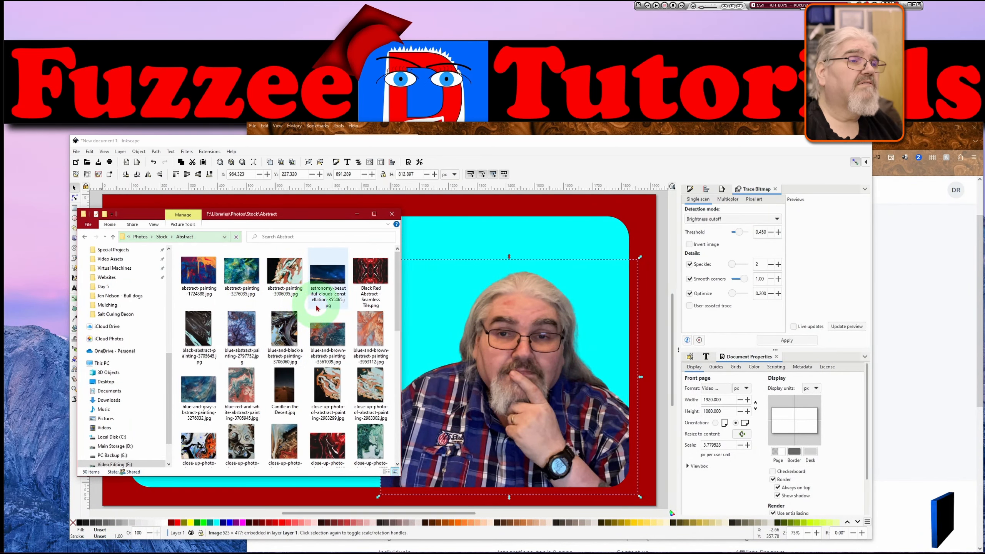
scroll(310, 313, down, 1)
scroll(310, 317, down, 2)
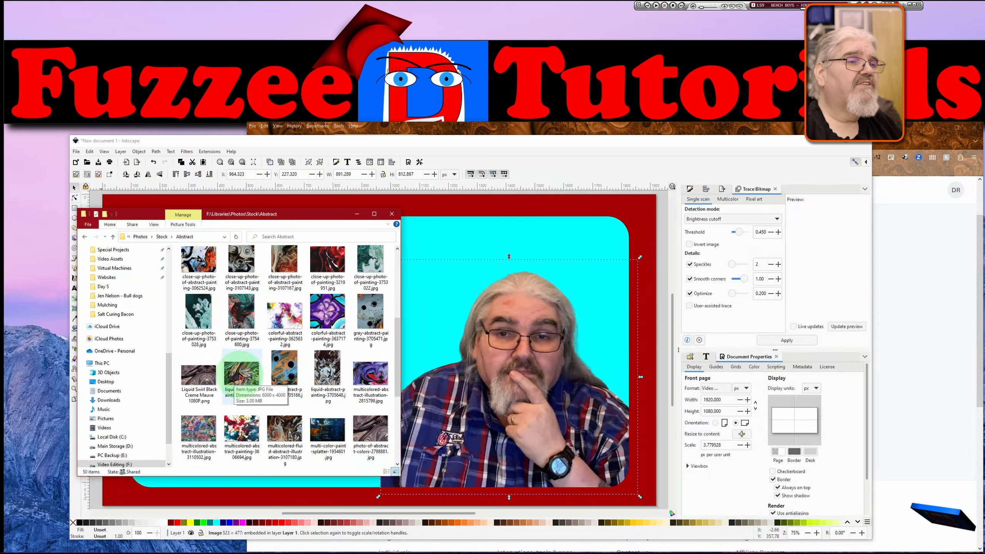
drag(241, 378, 361, 279)
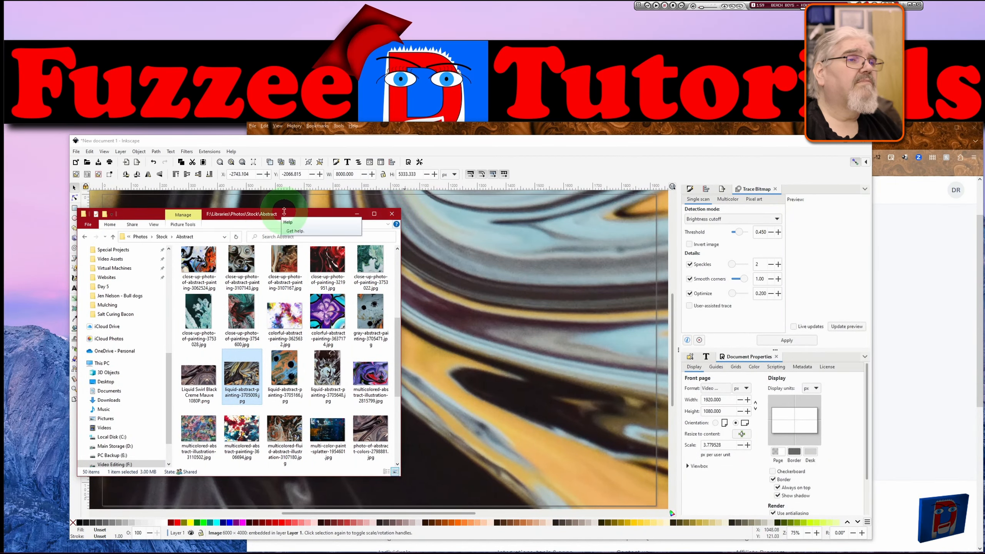
Scale the imported abstract image down to about 1326 × 884 px.
drag(296, 214, 0, 276)
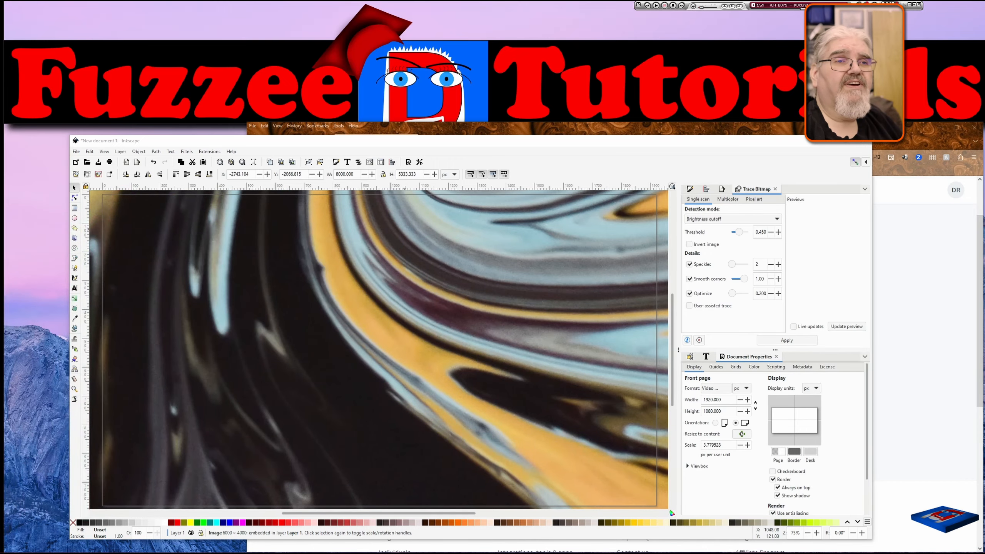
click(516, 288)
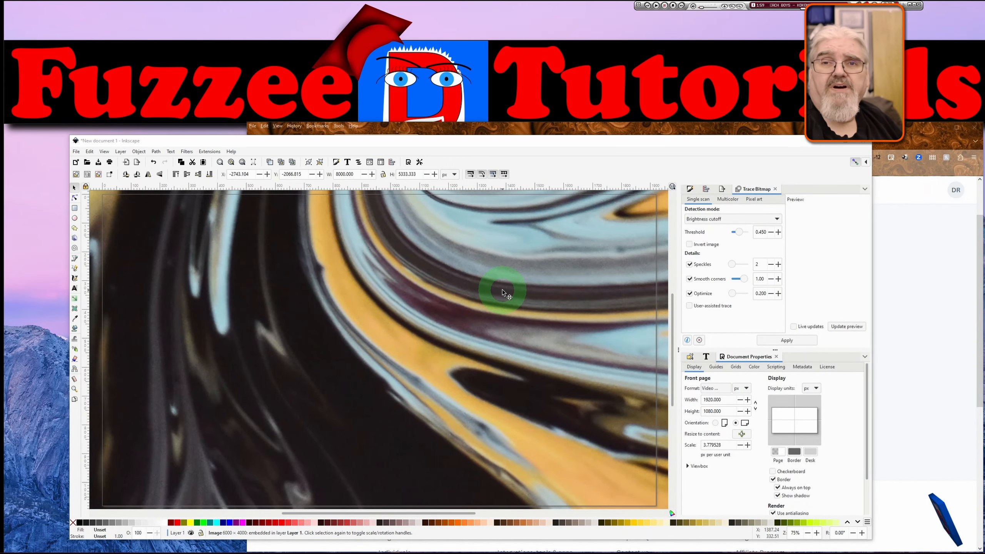
ctrl+scroll(490, 315, down, 4)
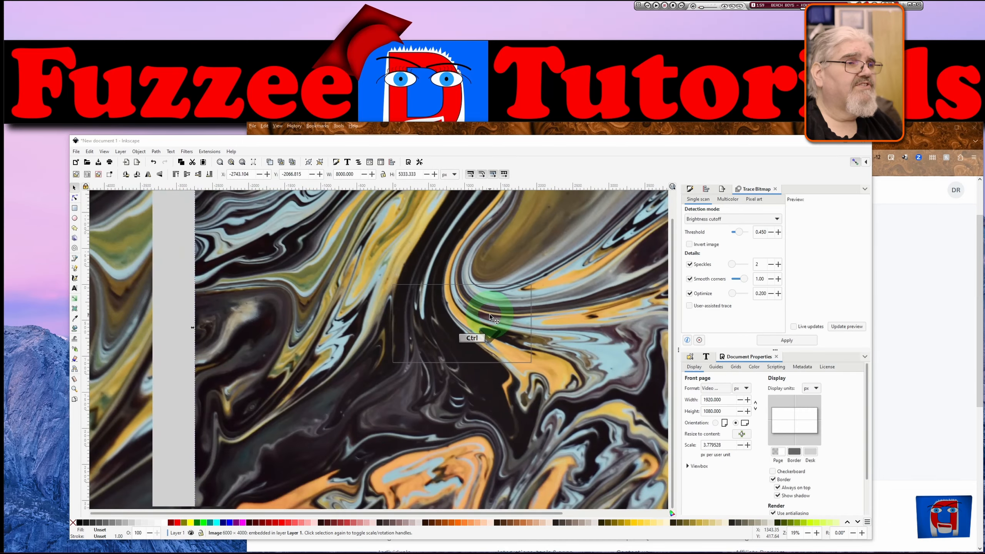
ctrl+scroll(489, 315, down, 2)
ctrl+scroll(490, 315, down, 1)
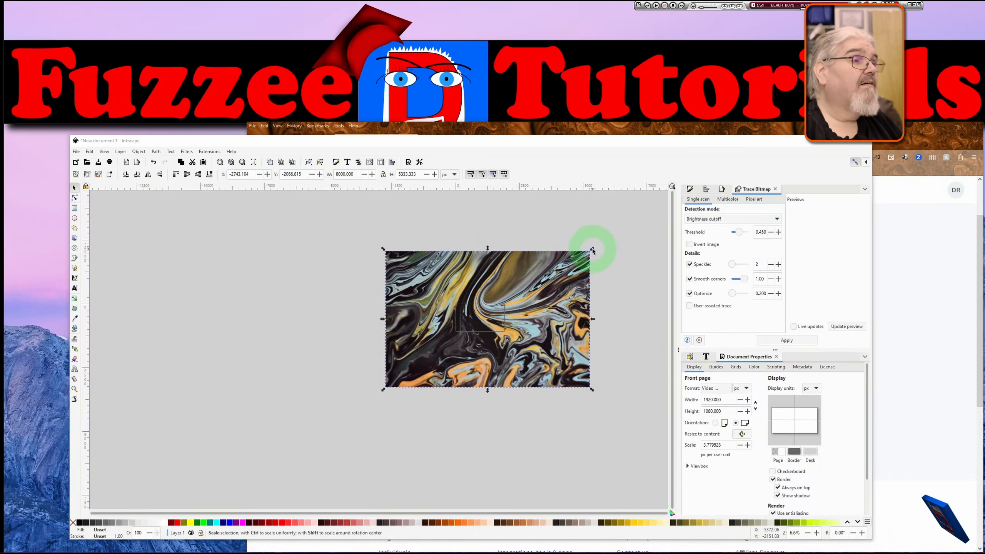
drag(593, 248, 507, 306)
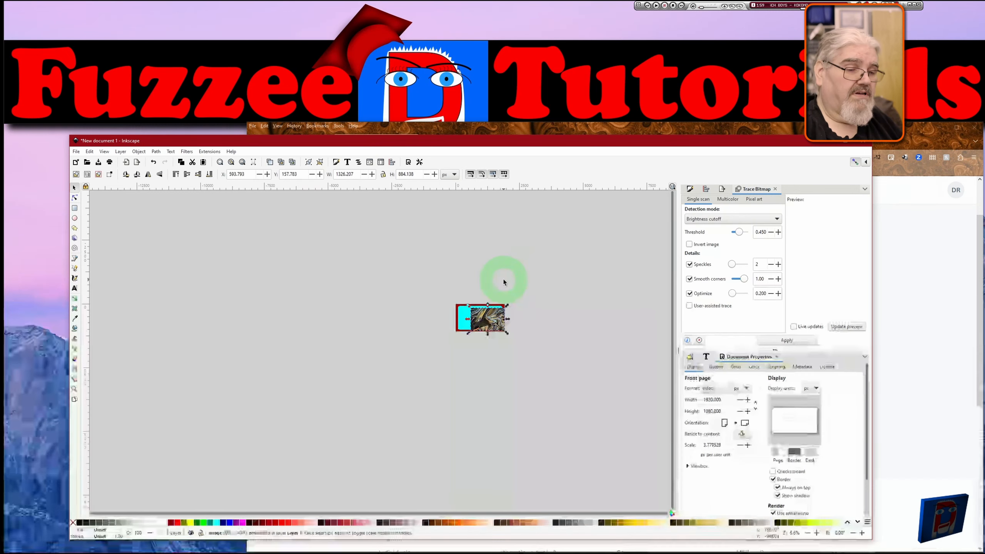
Move the abstract image to the page's top-left corner and enlarge it to about 1689 × 1259 px.
key(5)
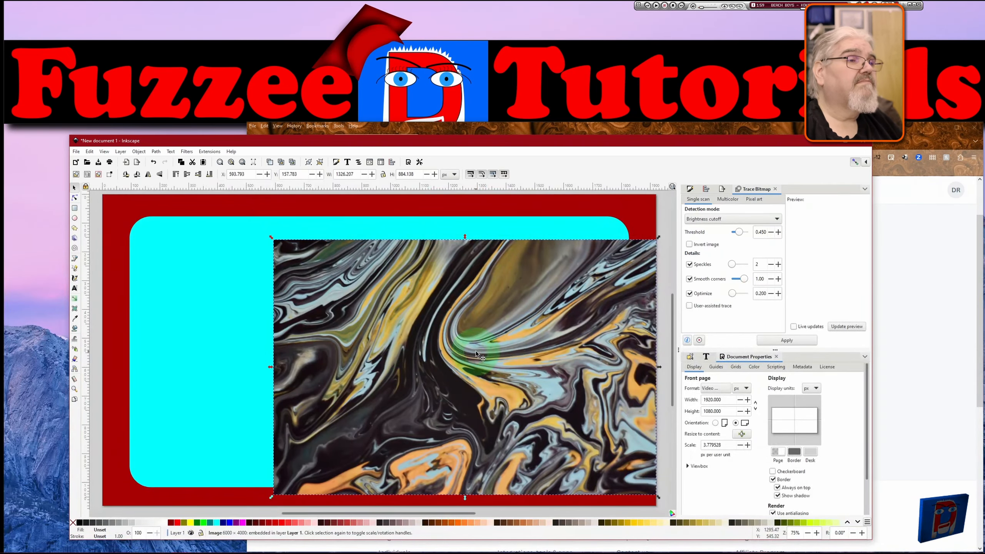
drag(476, 351, 306, 315)
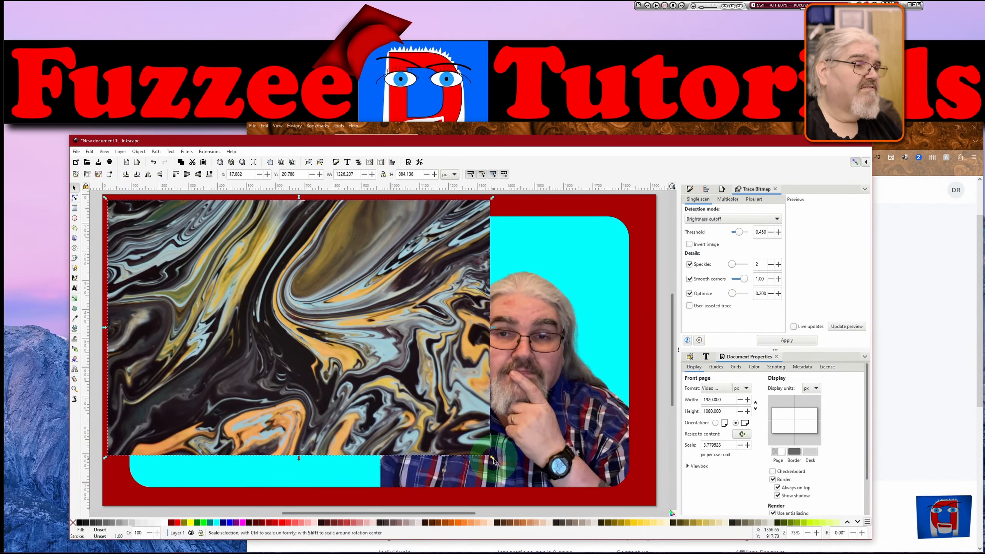
drag(493, 460, 661, 511)
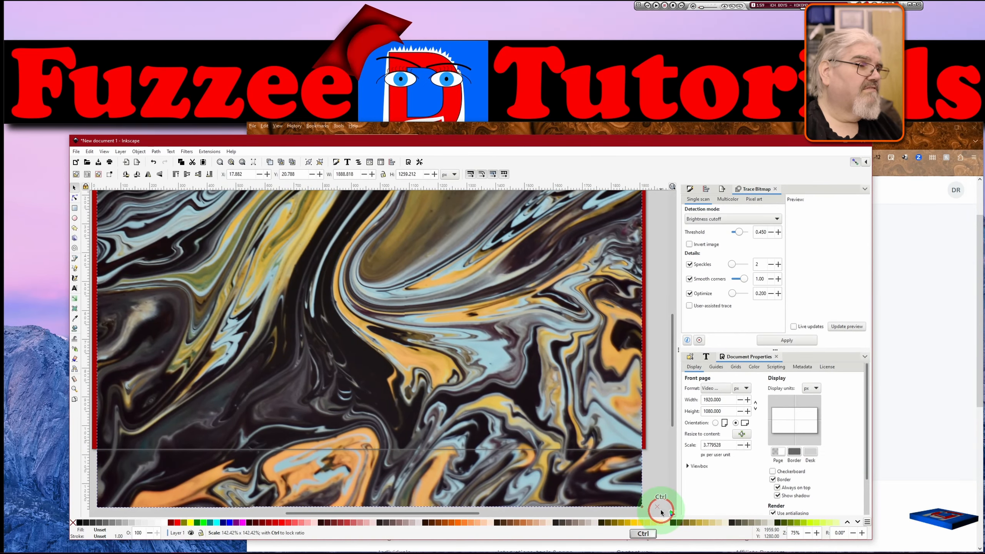
Send the abstract image to the back so it sits behind the red frame and the presenter photo.
click(199, 175)
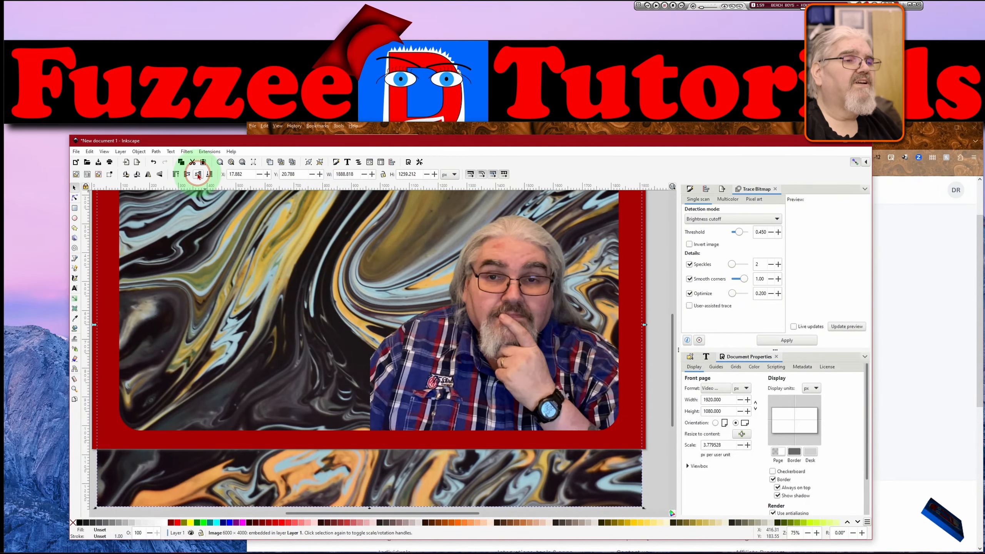
scroll(357, 299, up, 4)
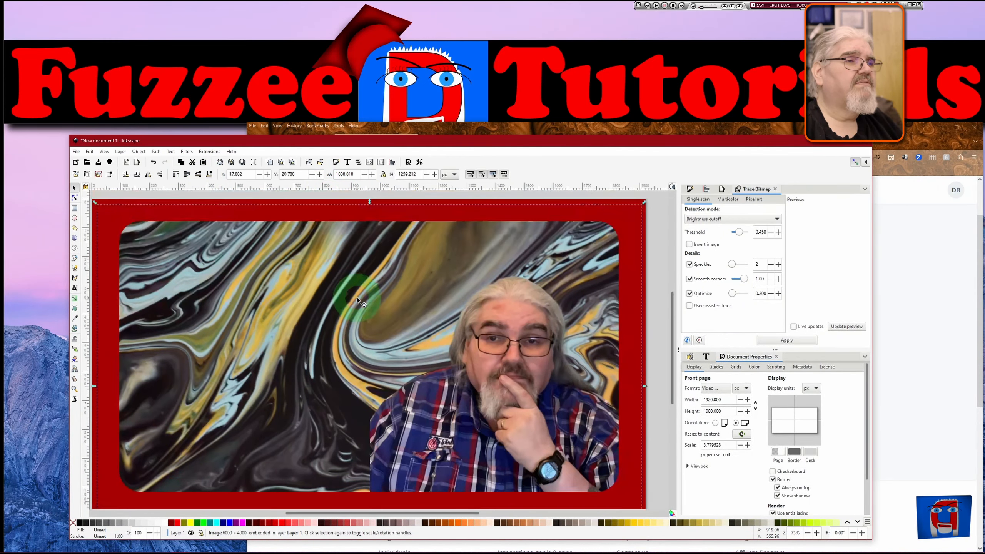
Apply a Blur filter to the abstract image with horizontal blur 6.38 and vertical blur 5.74.
click(184, 151)
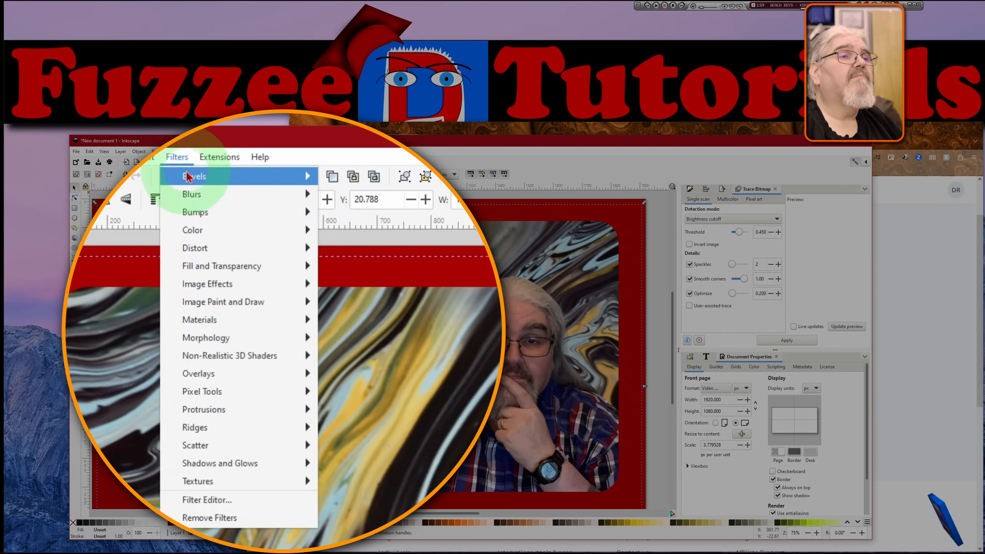
mouse_move(194, 177)
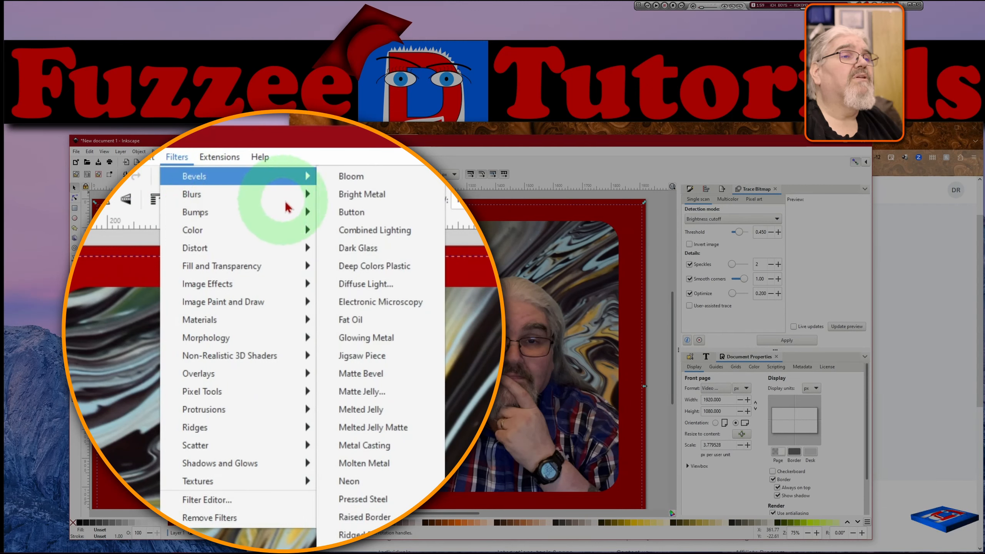
click(306, 198)
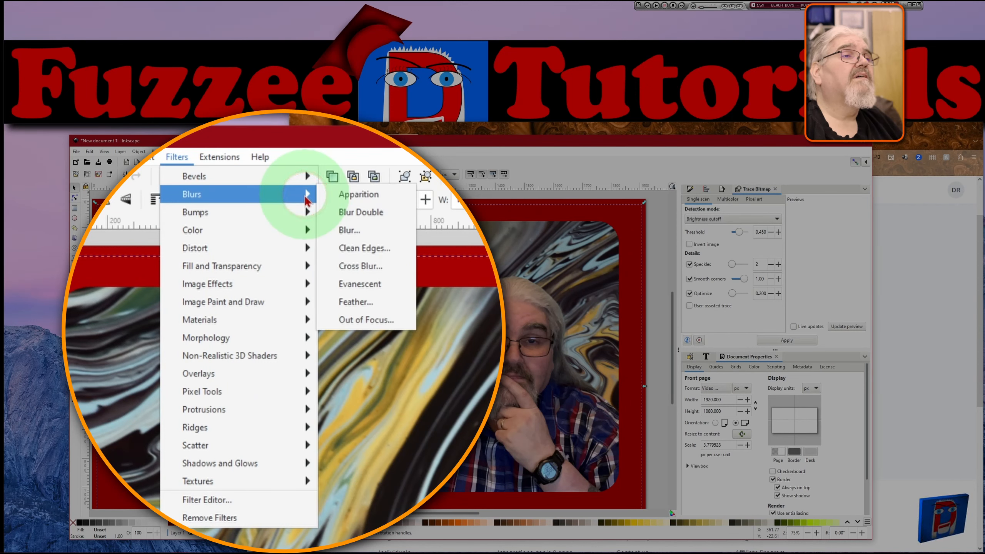
click(383, 266)
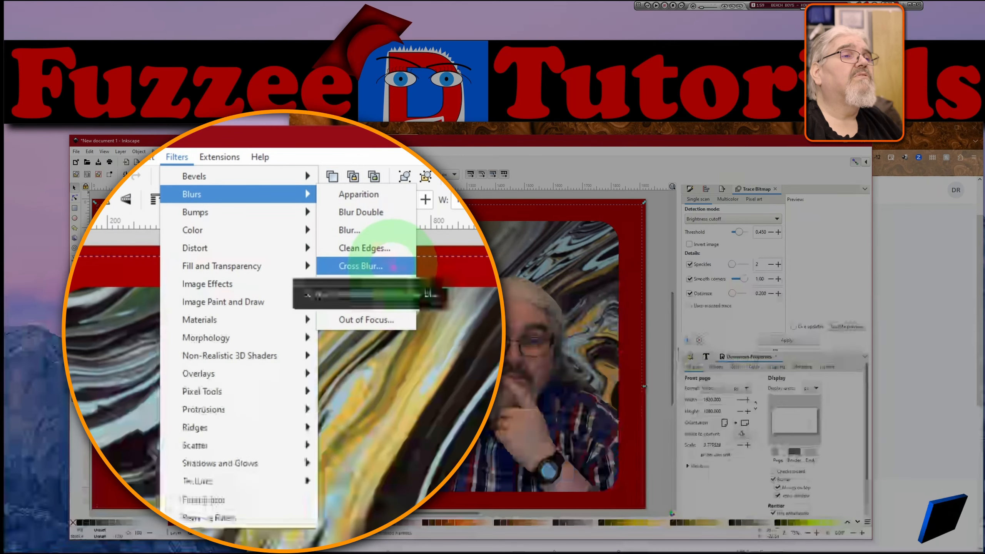
click(360, 230)
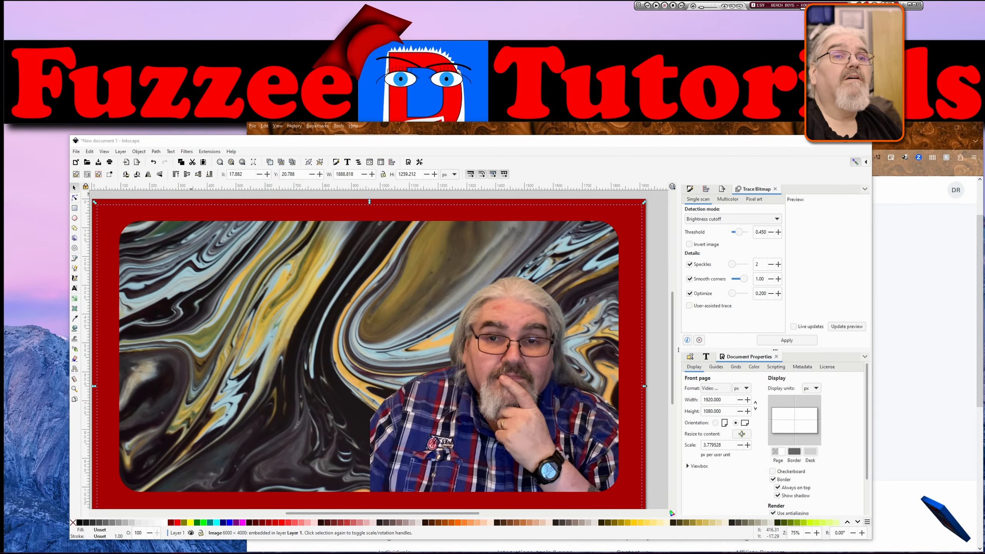
drag(98, 110, 621, 190)
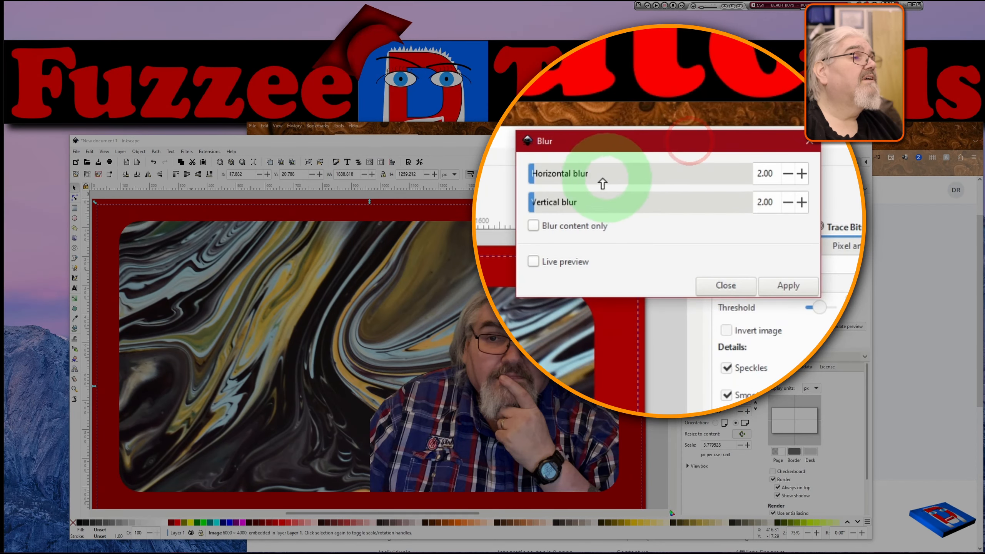
drag(535, 179, 560, 180)
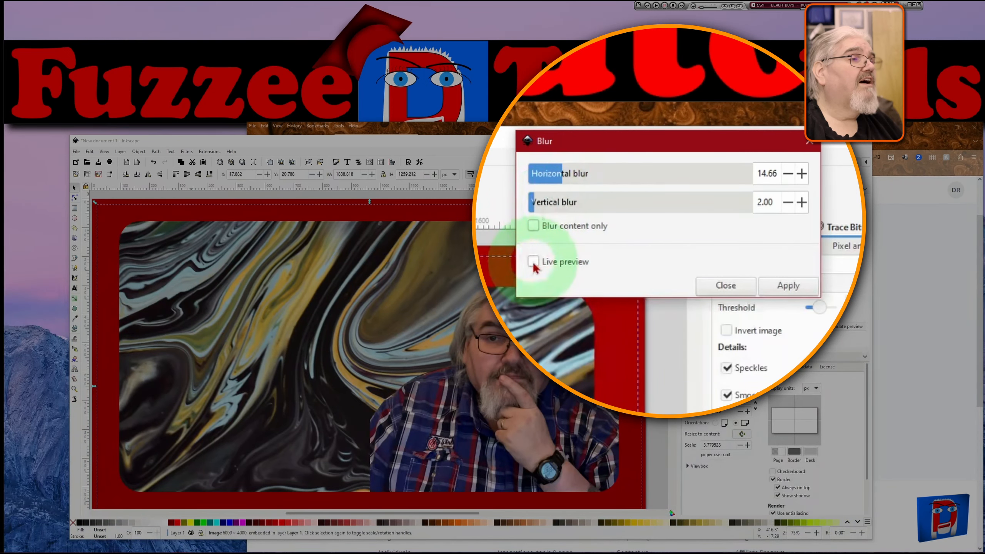
click(533, 263)
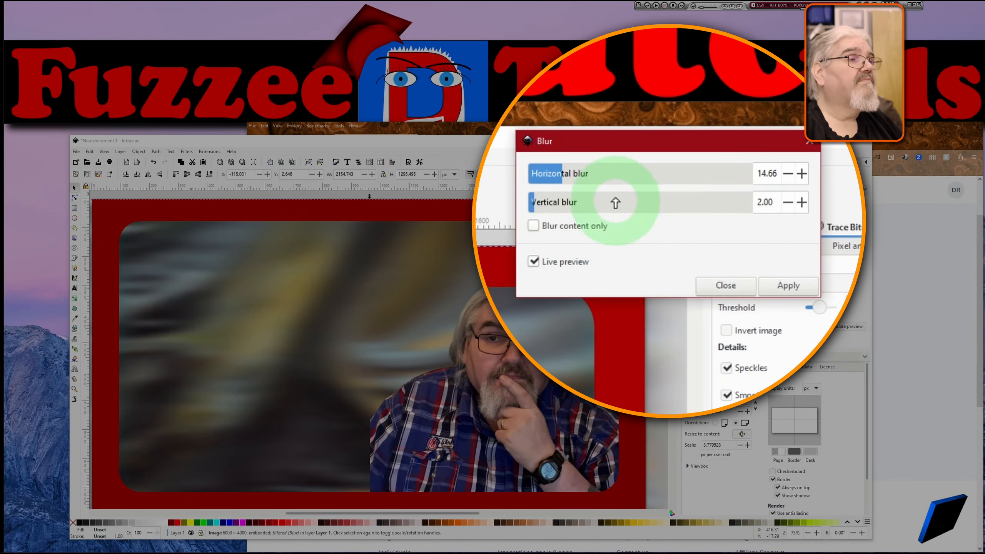
click(557, 175)
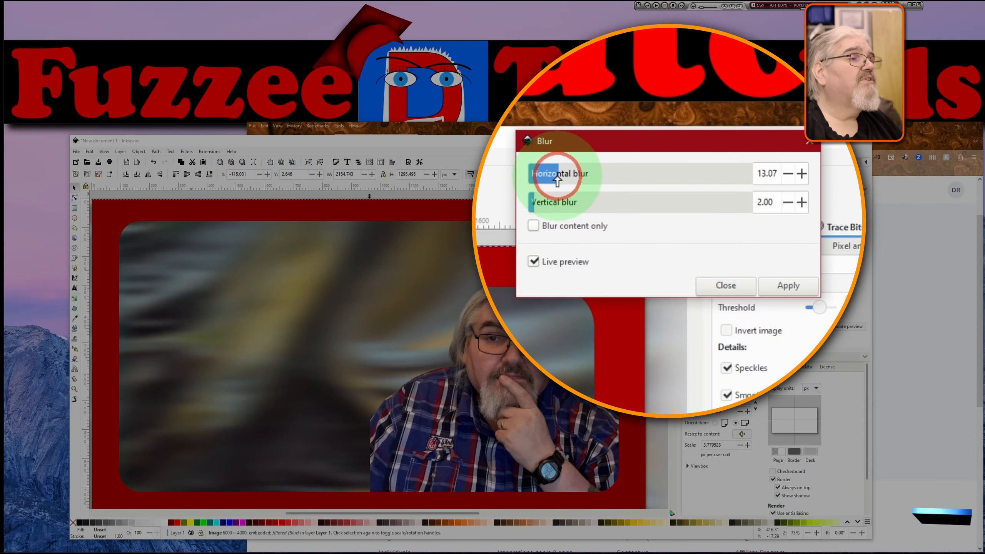
drag(557, 178, 541, 208)
click(542, 205)
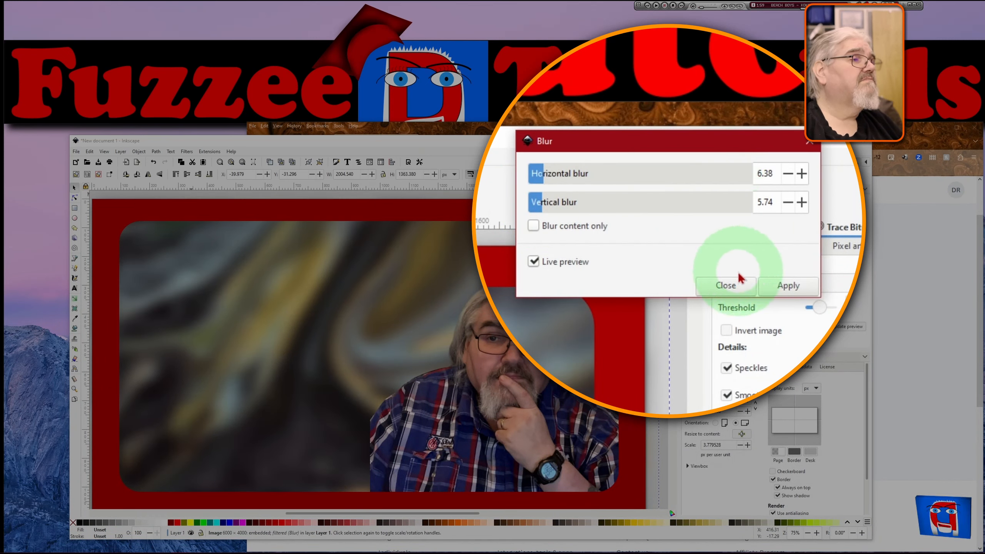
click(780, 292)
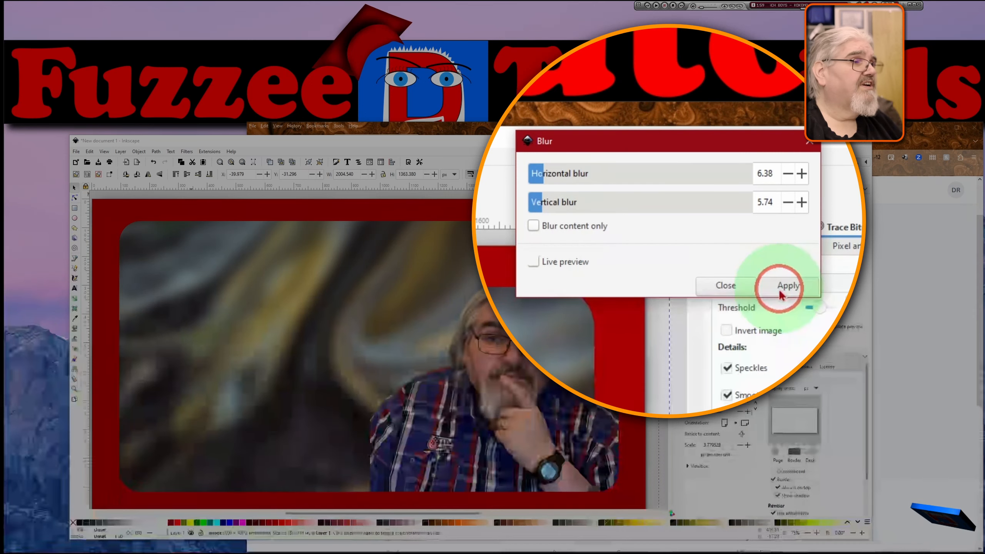
click(725, 285)
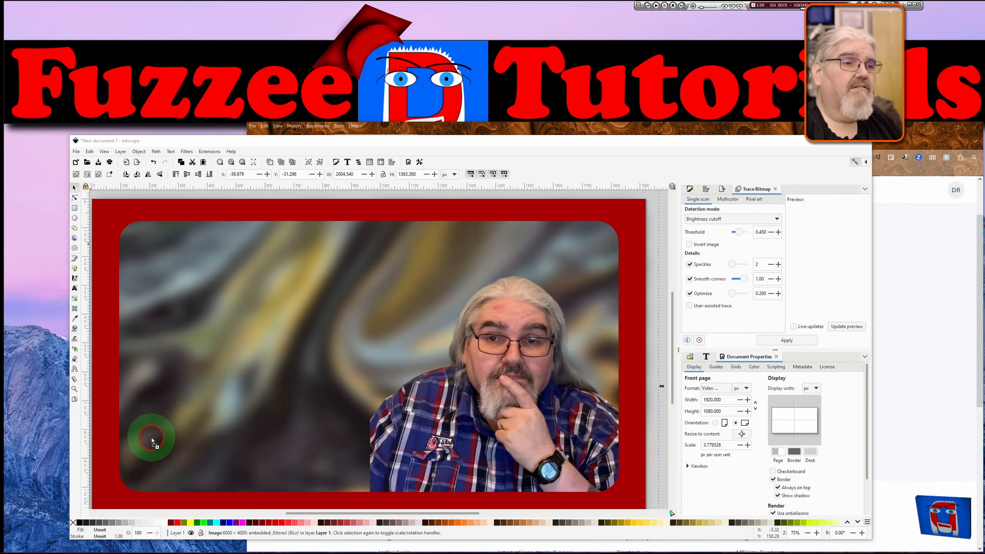
Paste the YouTube logo, place it at the panel's upper right, and lower it behind the presenter photo.
key(ctrl+v)
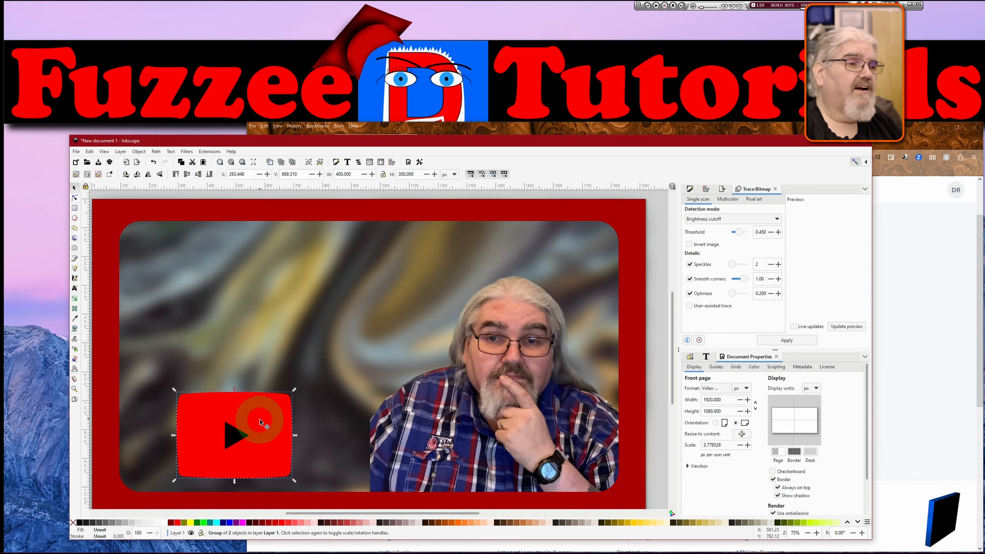
drag(260, 416, 660, 218)
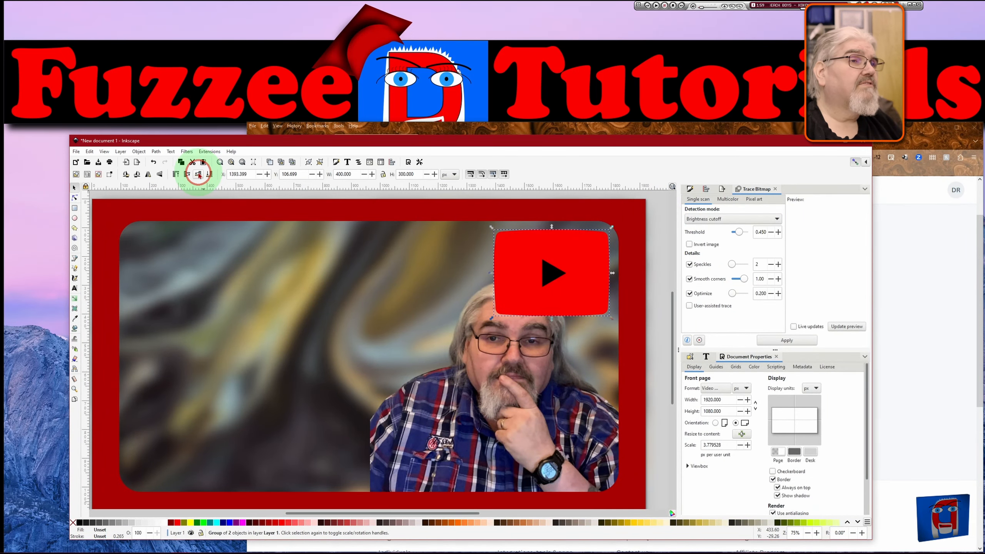
click(199, 175)
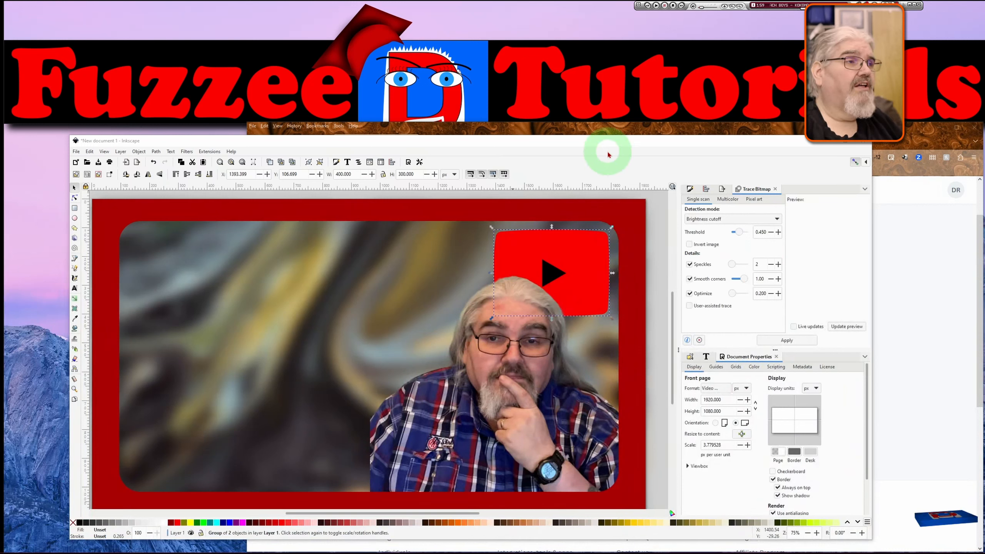
Browse the Thumbnail Design Package section of the FuzzeeDee store page in the browser.
click(605, 134)
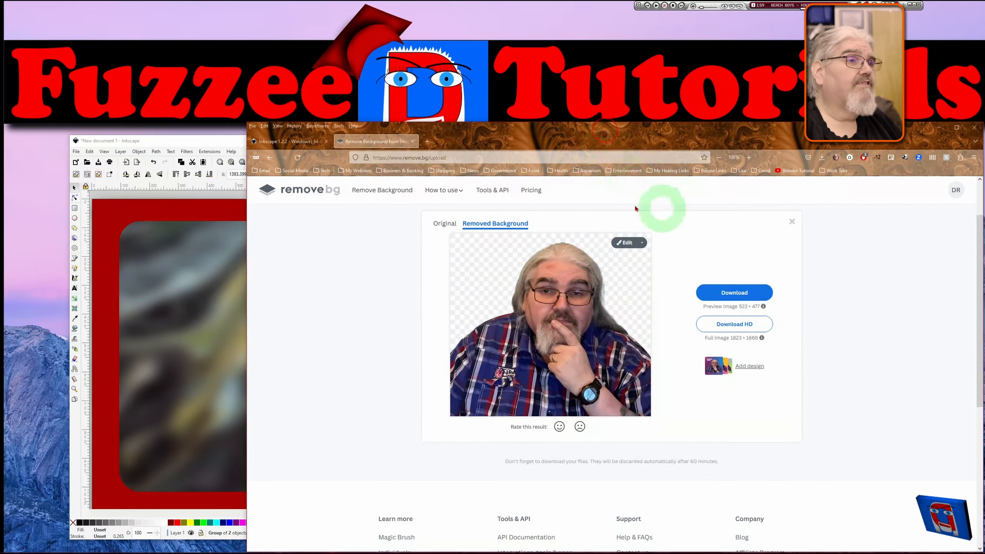
right_click(429, 143)
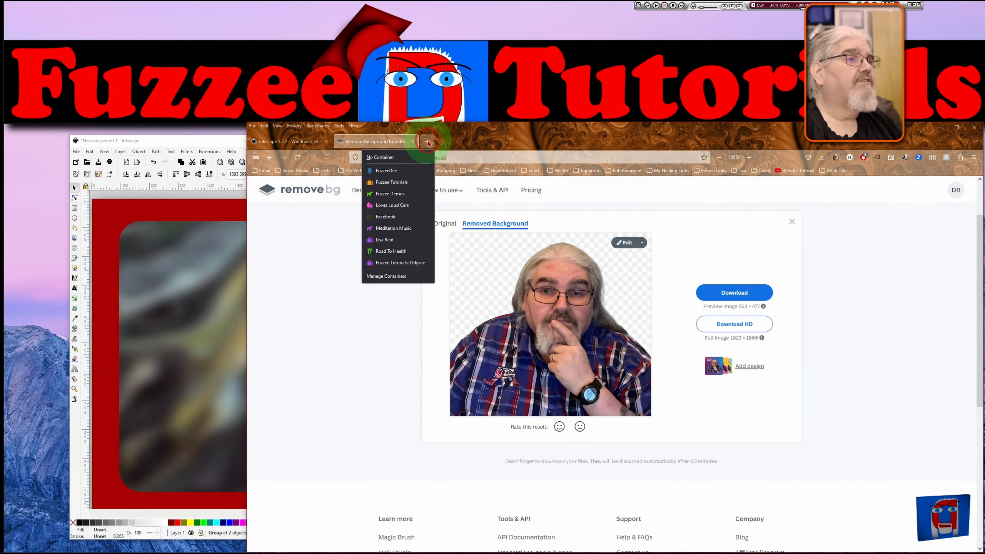
click(411, 157)
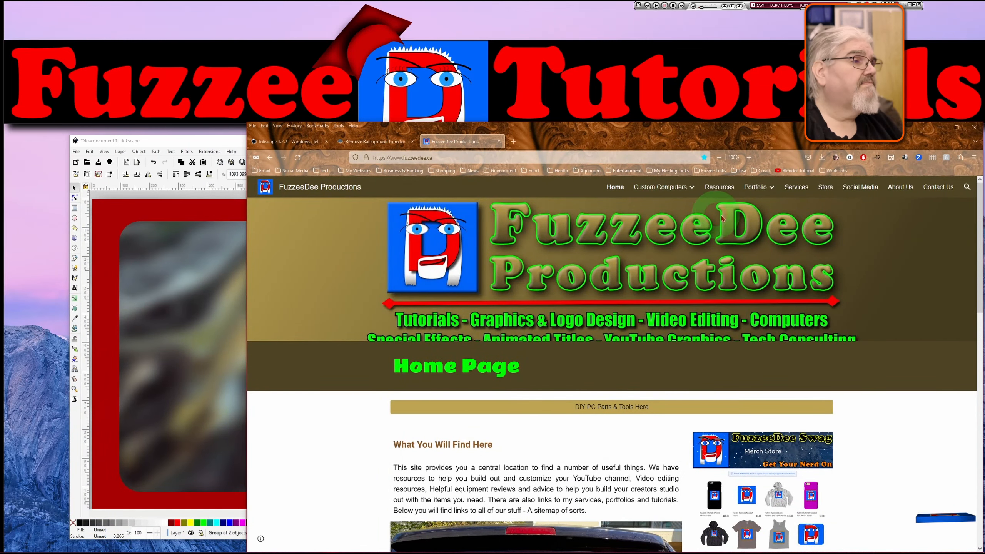
click(827, 188)
scroll(621, 235, down, 18)
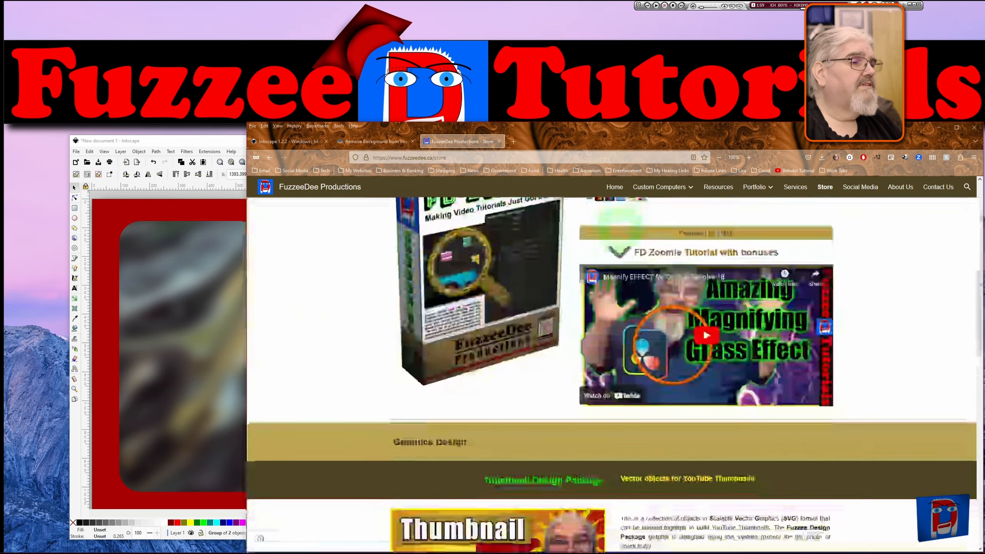
scroll(541, 289, up, 7)
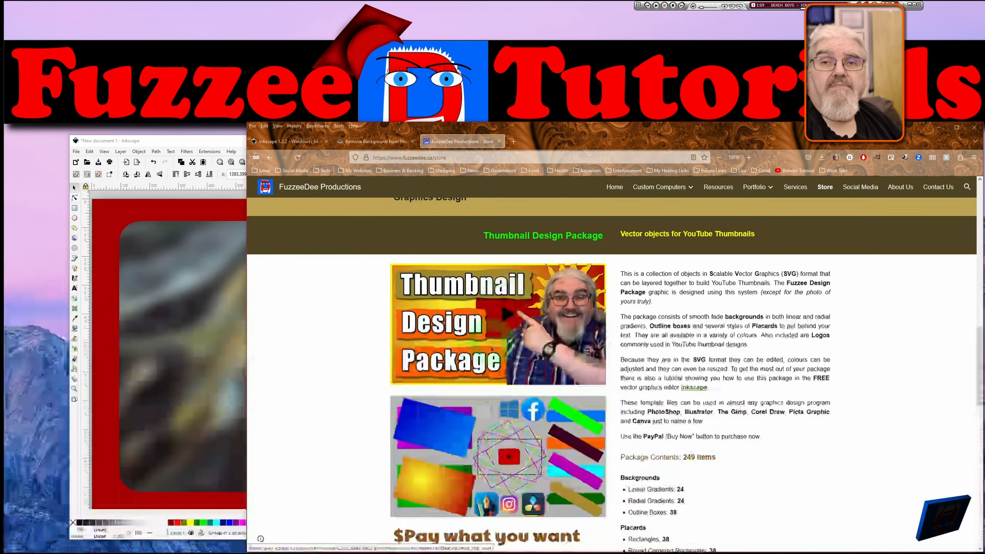
click(702, 334)
scroll(702, 335, down, 3)
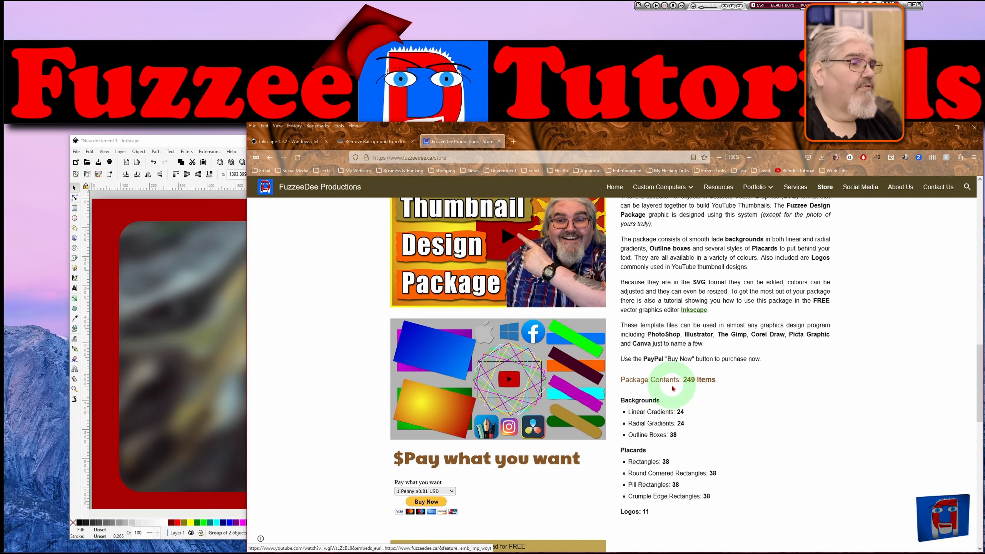
scroll(723, 342, down, 2)
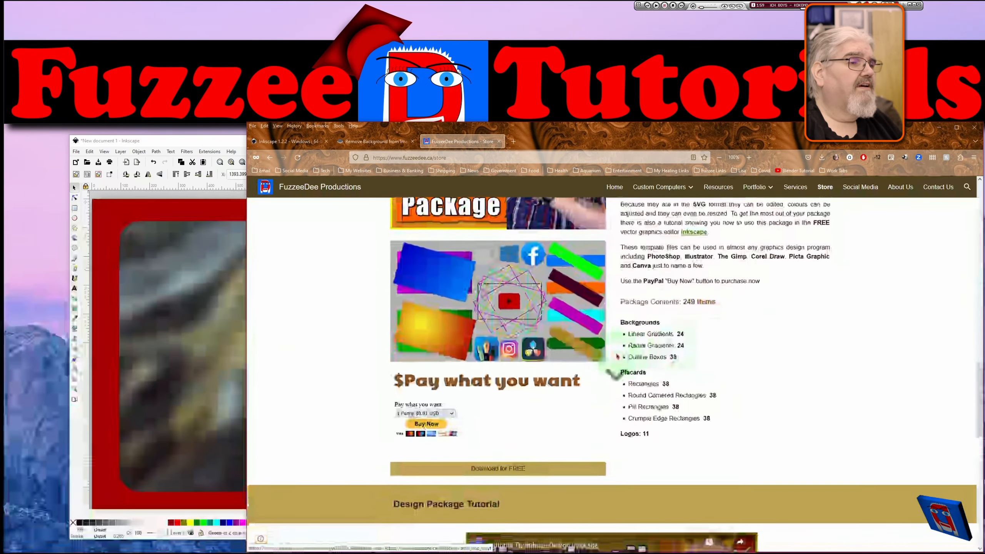
scroll(582, 364, down, 3)
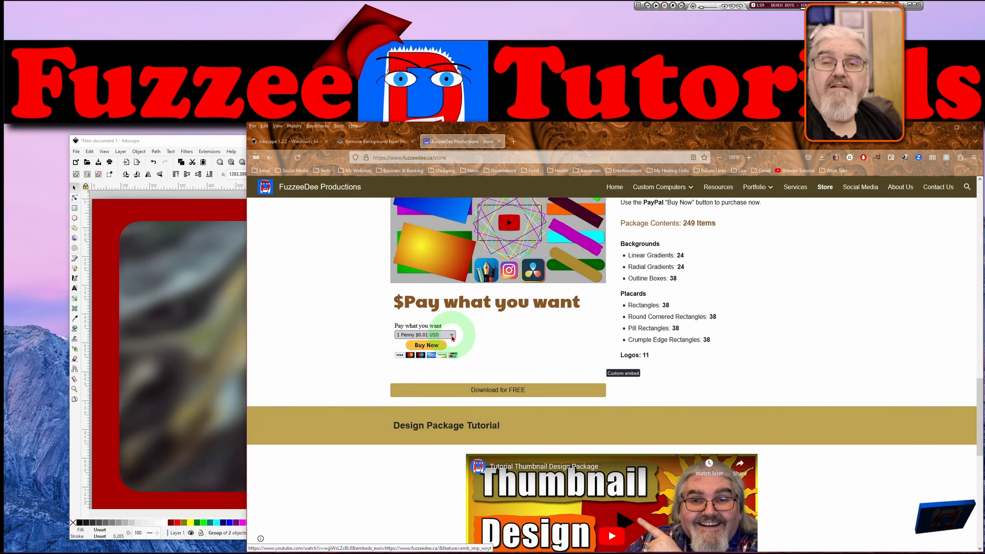
click(452, 336)
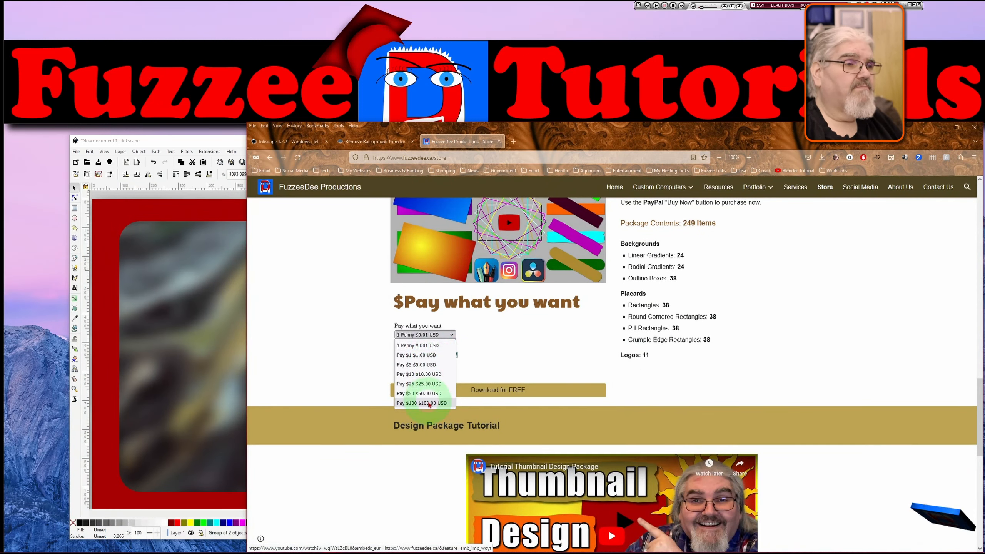
click(512, 351)
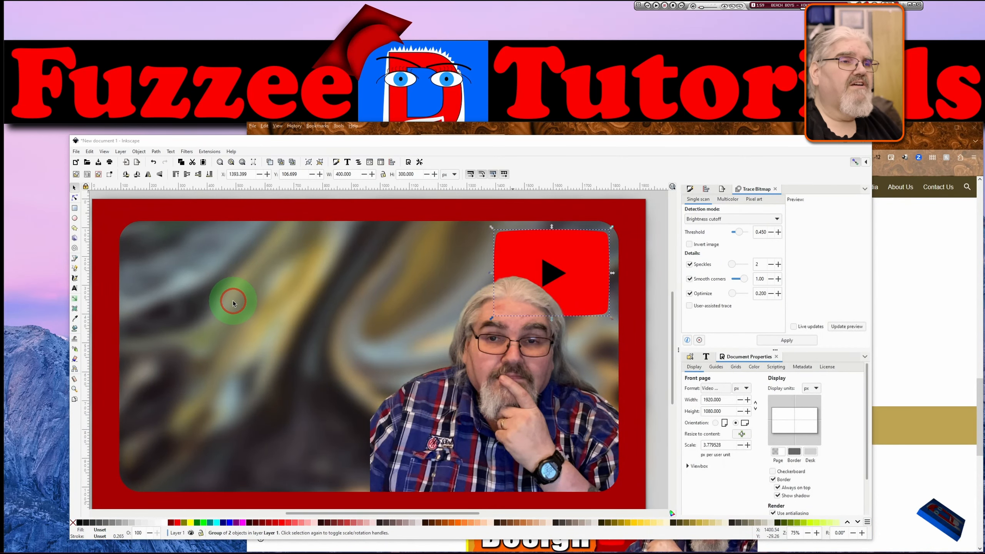
Paste the magenta placard and place it at the panel's upper left, scaling it to about 982 × 183 px.
key(ctrl+v)
drag(231, 304, 336, 255)
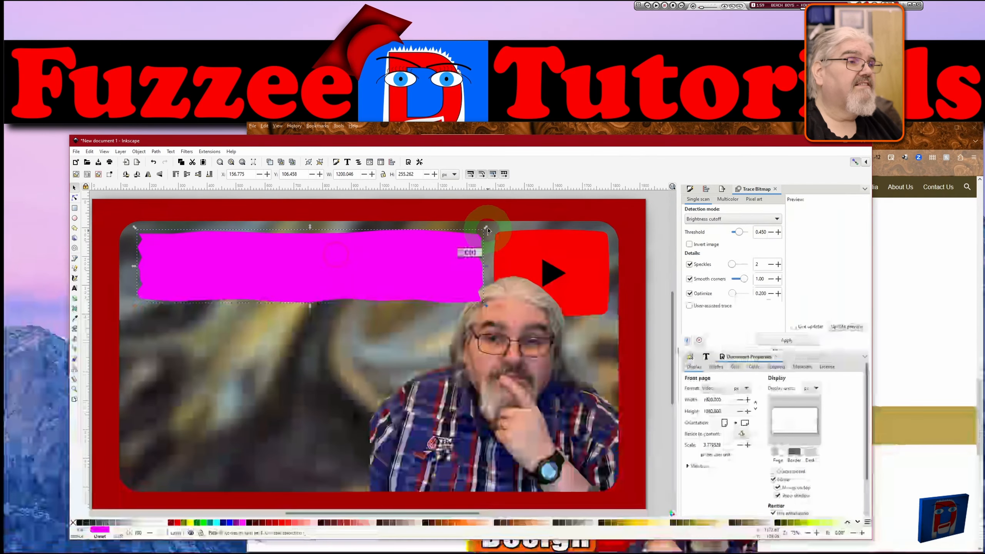
mouse_move(486, 228)
mouse_down()
mouse_move(469, 241)
mouse_move(455, 237)
mouse_move(474, 238)
mouse_up()
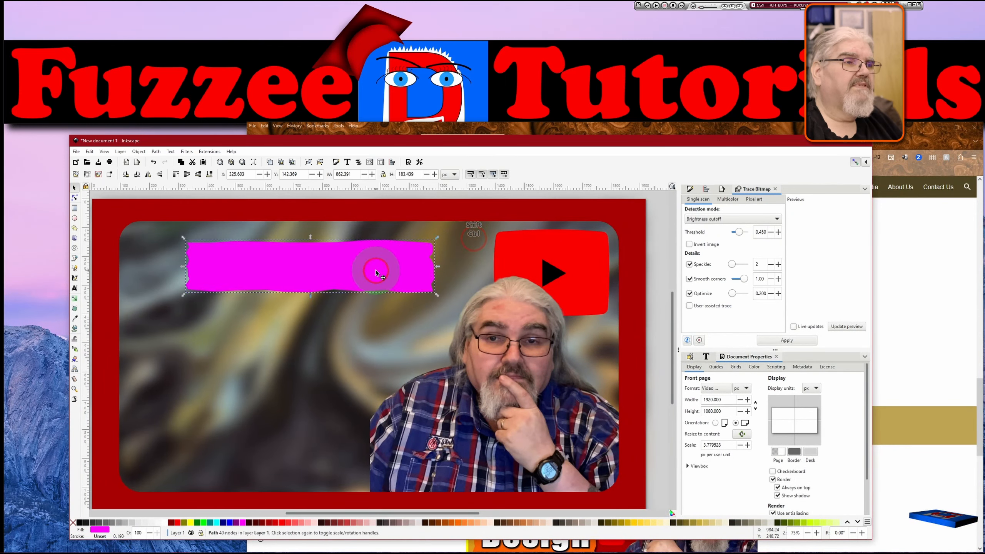
drag(374, 272, 323, 269)
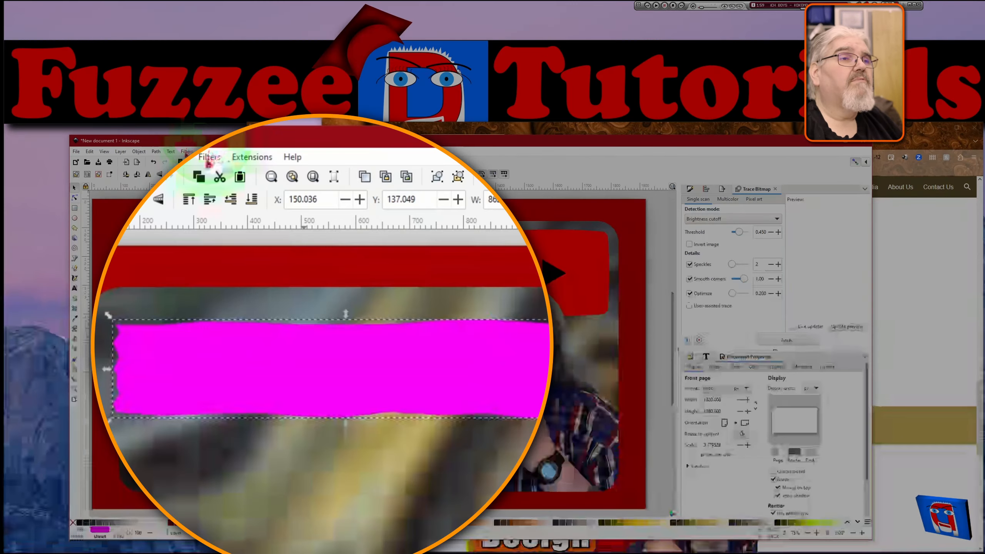
Apply an outer Drop Shadow to the magenta placard with blur radius 0.8, horizontal offset 1.3 and vertical offset 1.5.
click(187, 151)
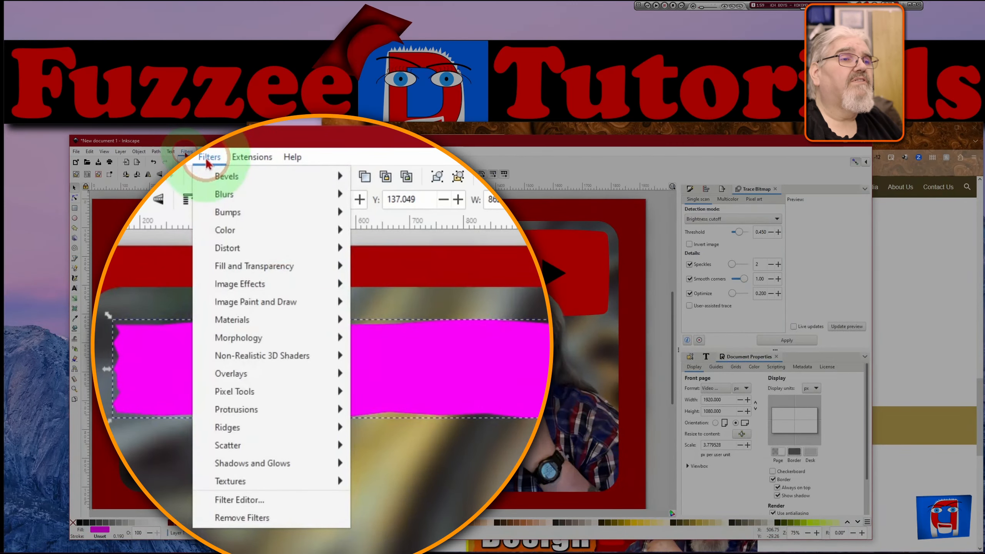
mouse_move(274, 464)
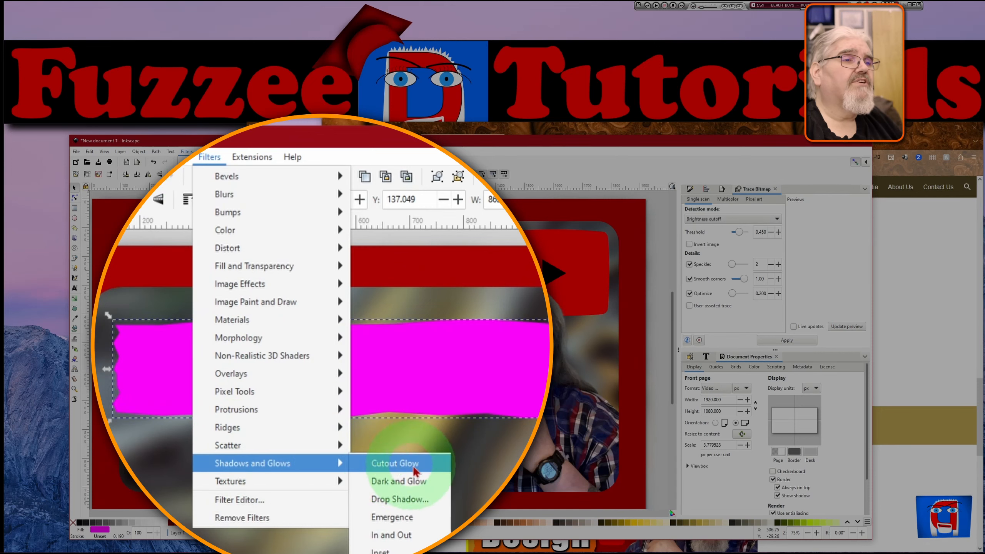
click(408, 496)
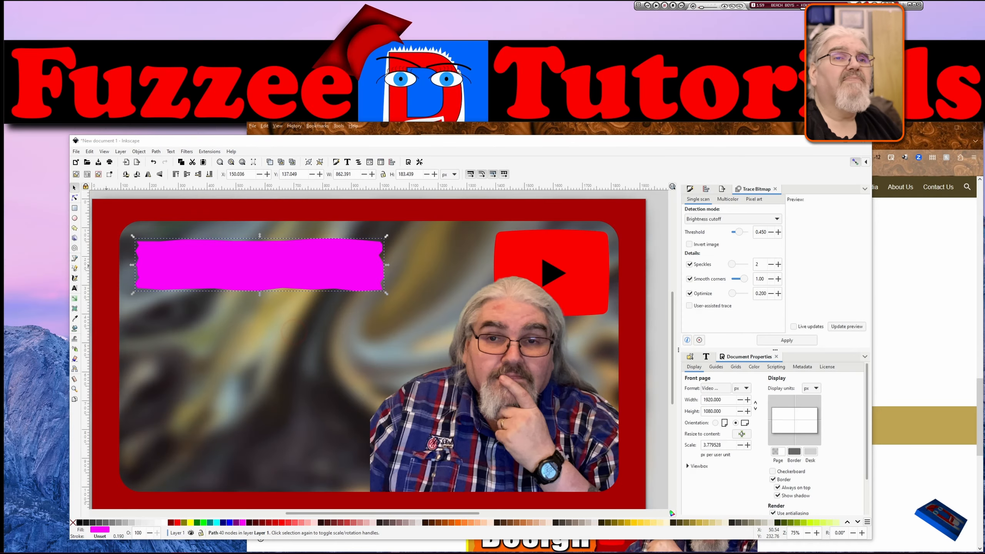
drag(0, 135, 193, 44)
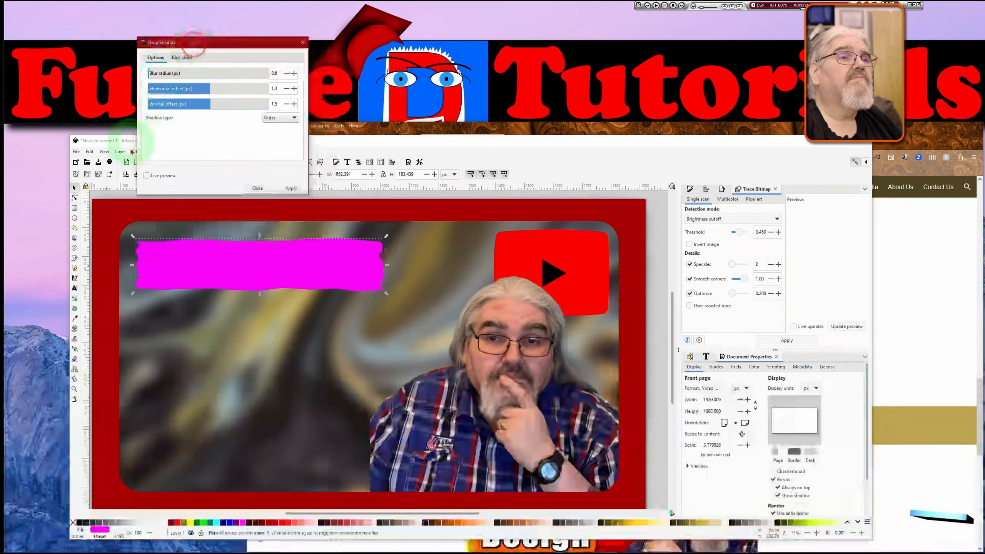
click(146, 176)
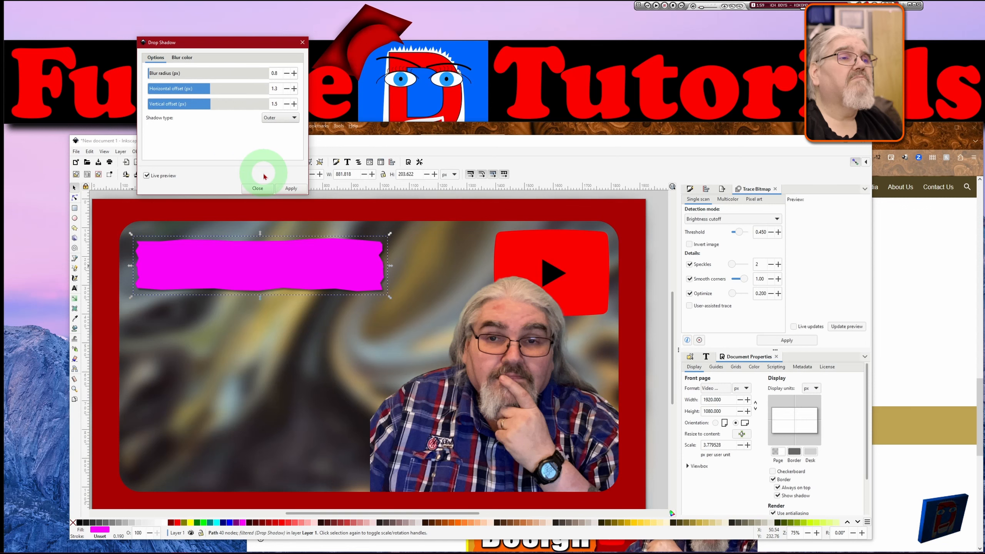
click(290, 189)
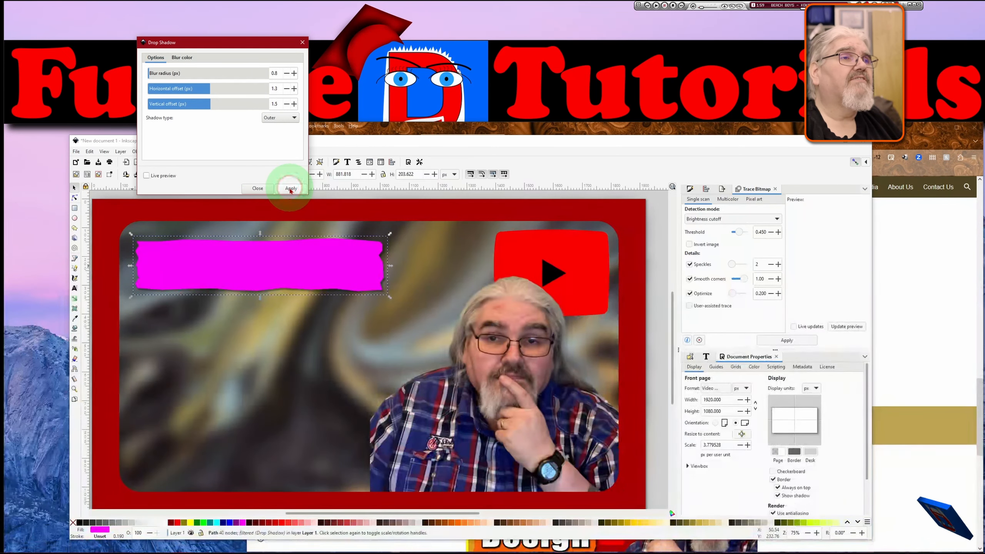
drag(301, 43, 302, 44)
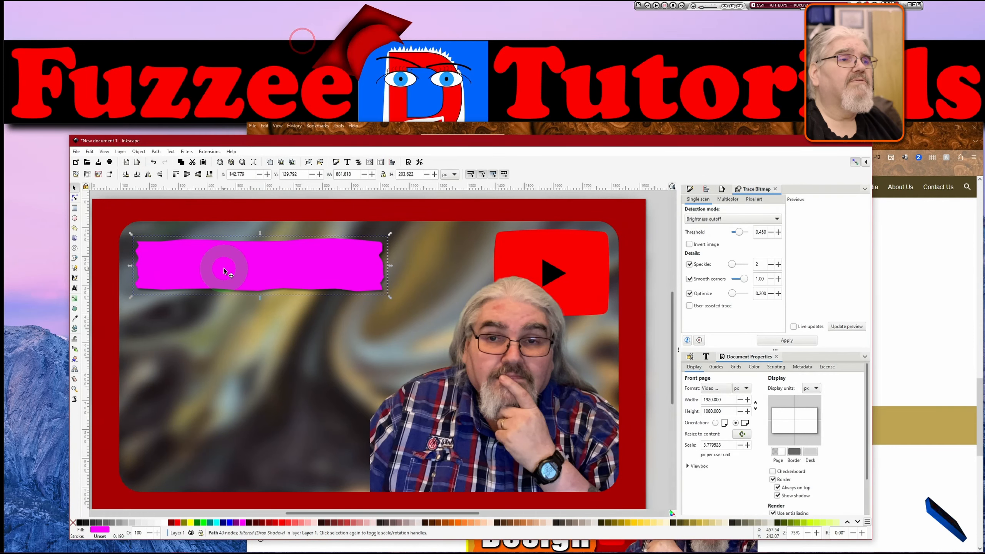
Add the text "Thumbnails on YouTube" inside the magenta placard and select the text object.
click(75, 289)
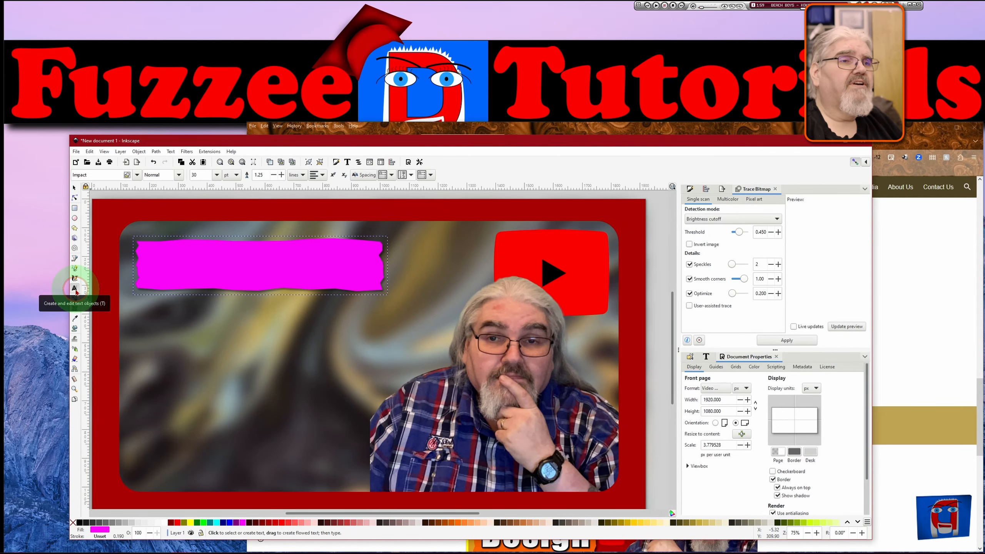
click(153, 270)
text(Thi)
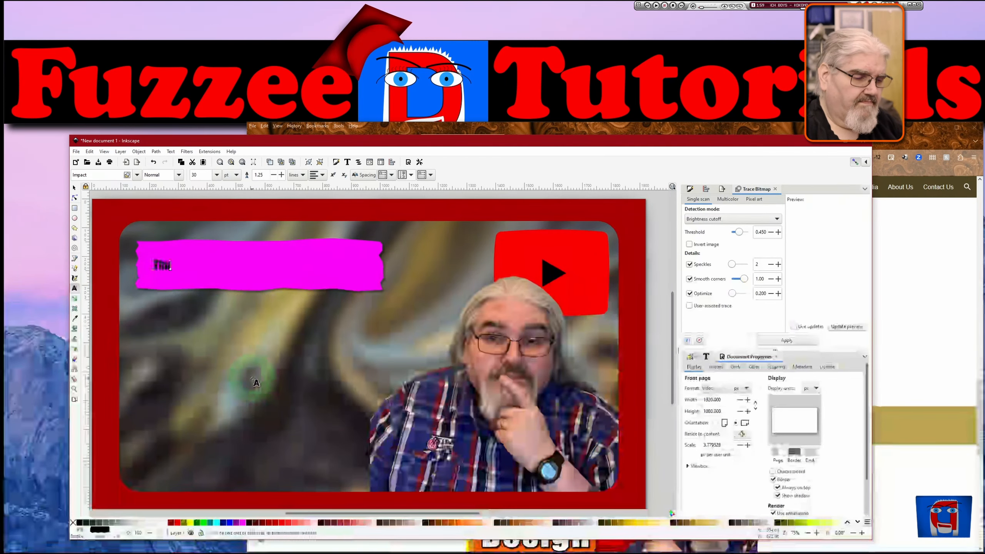
text(mbnail)
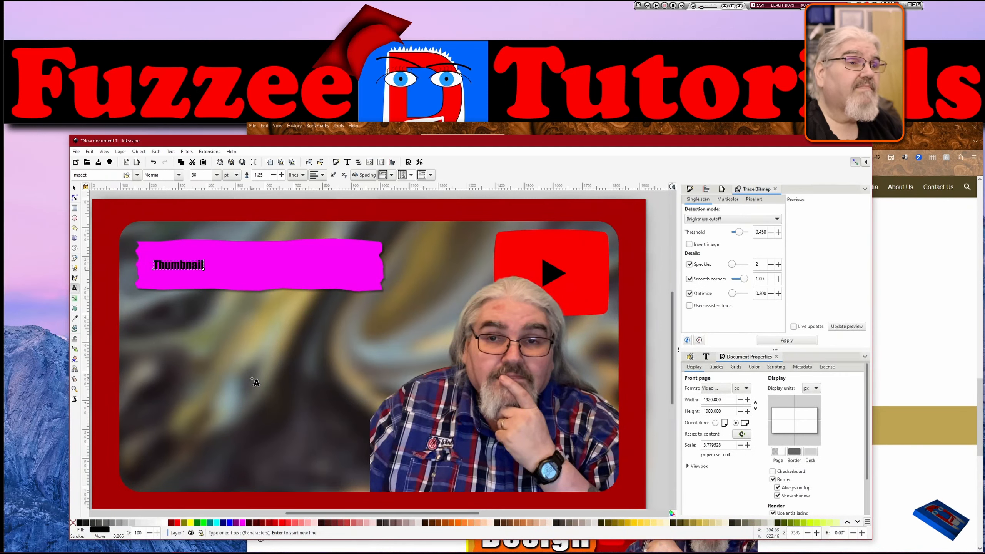
text(s )
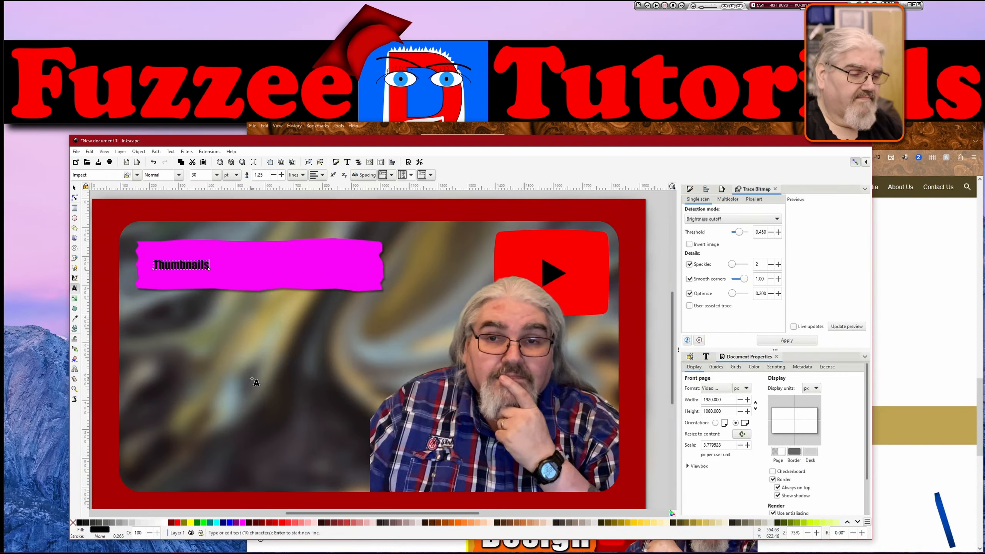
text(on You)
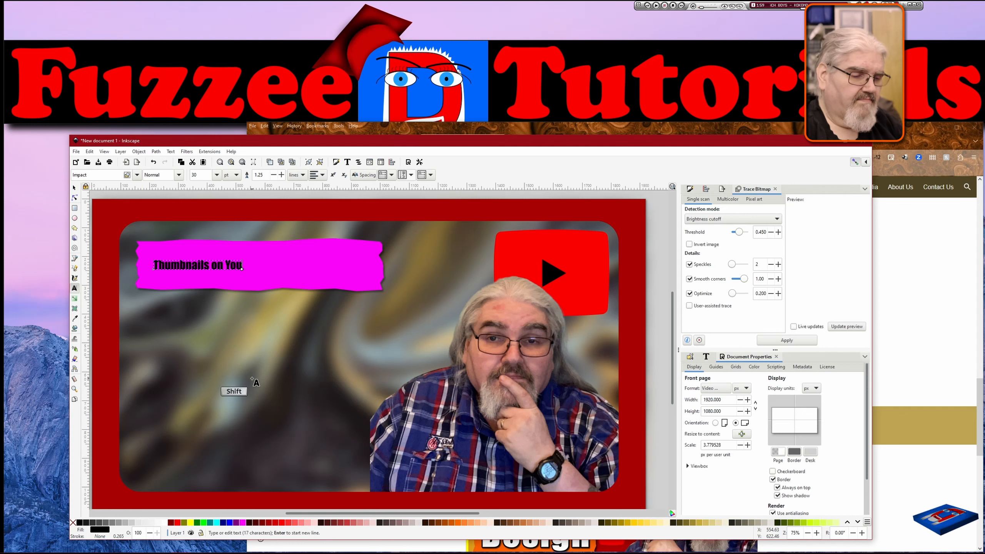
text(Tube)
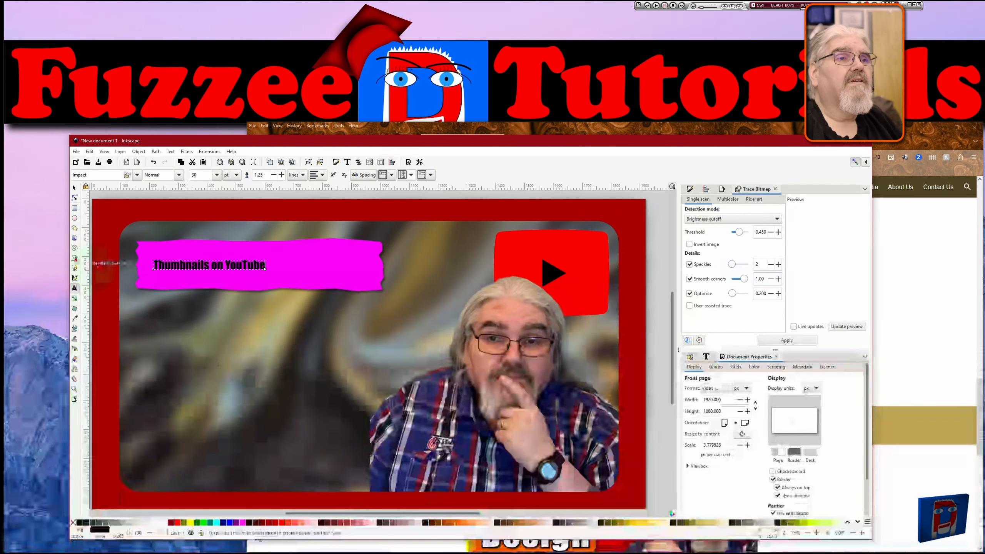
click(74, 188)
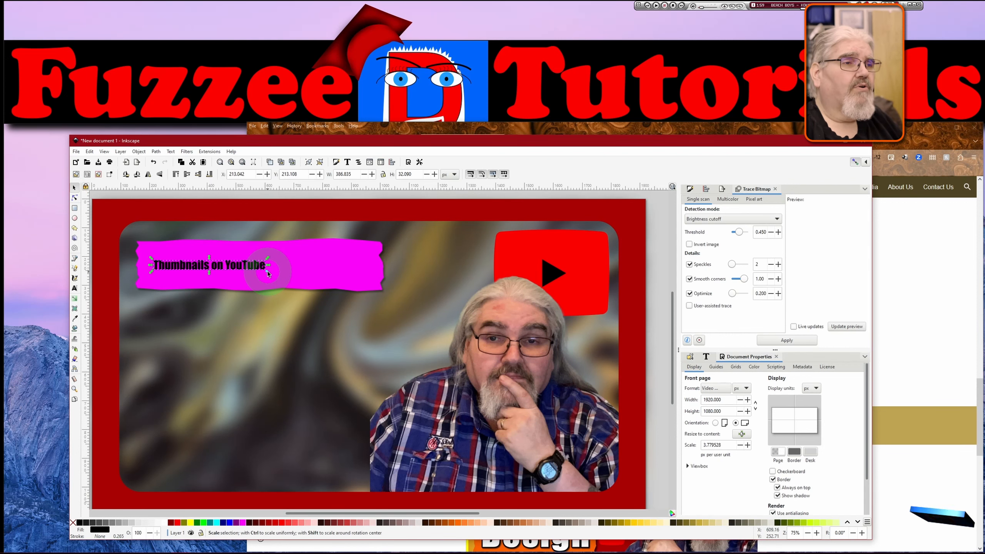
key(ctrl)
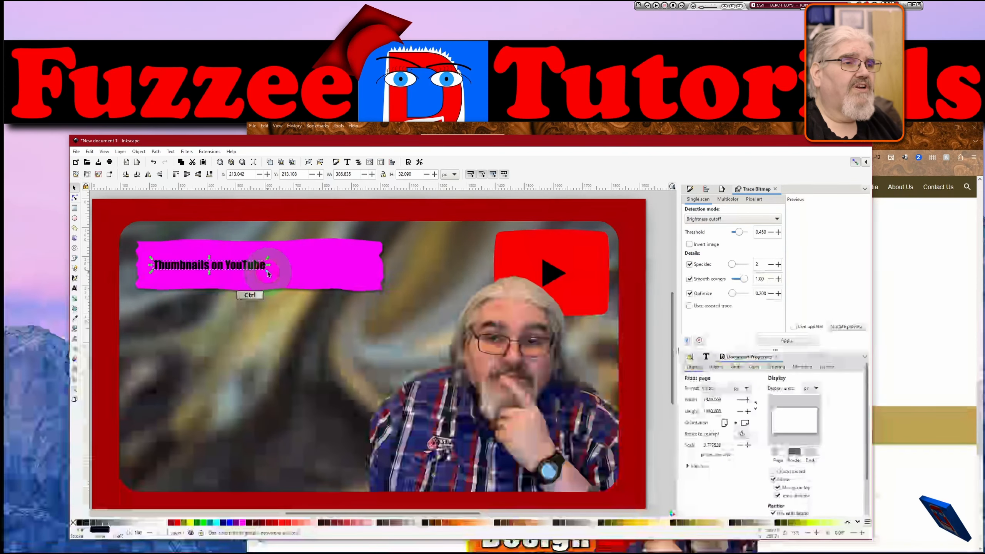
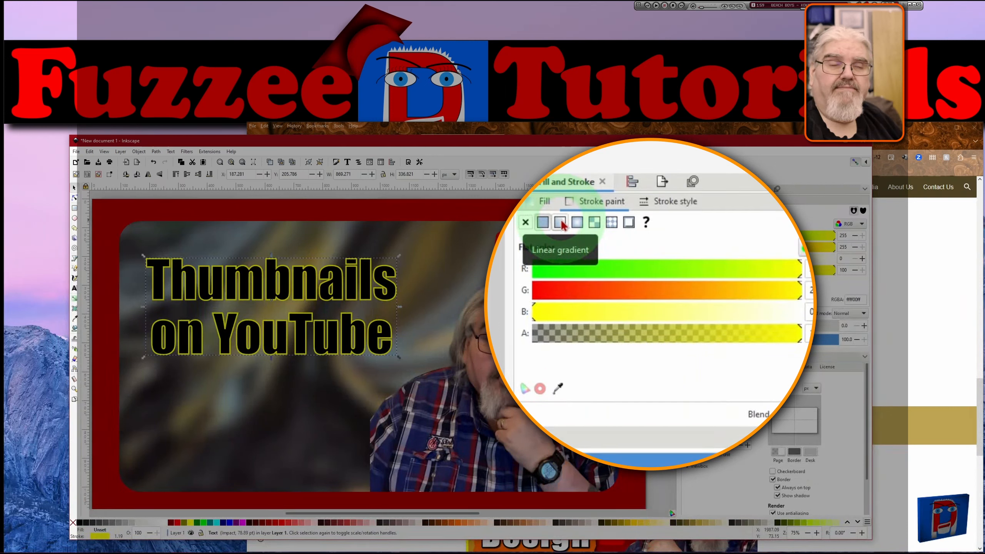
Give the title text's stroke a round join, round cap and markers-stroke-fill paint order.
click(679, 204)
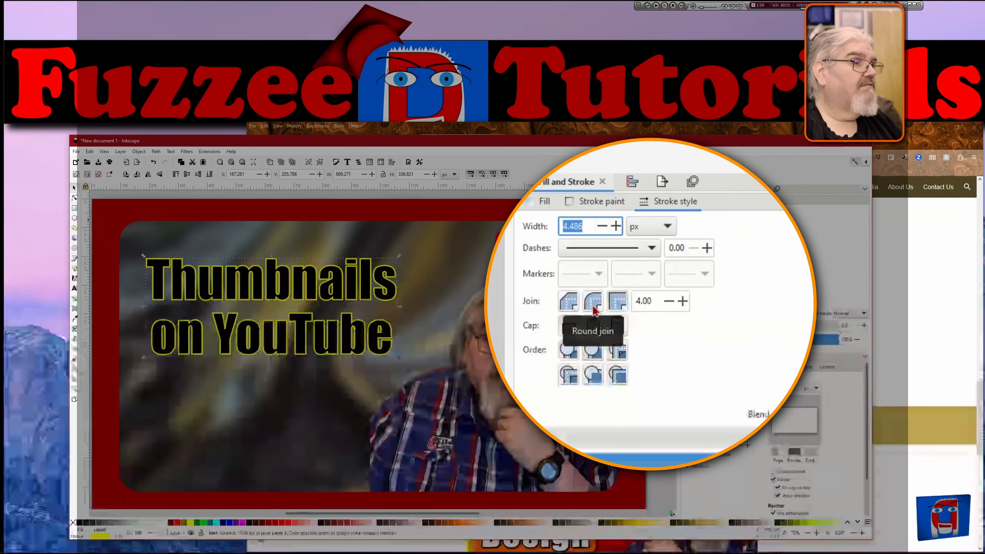
click(593, 308)
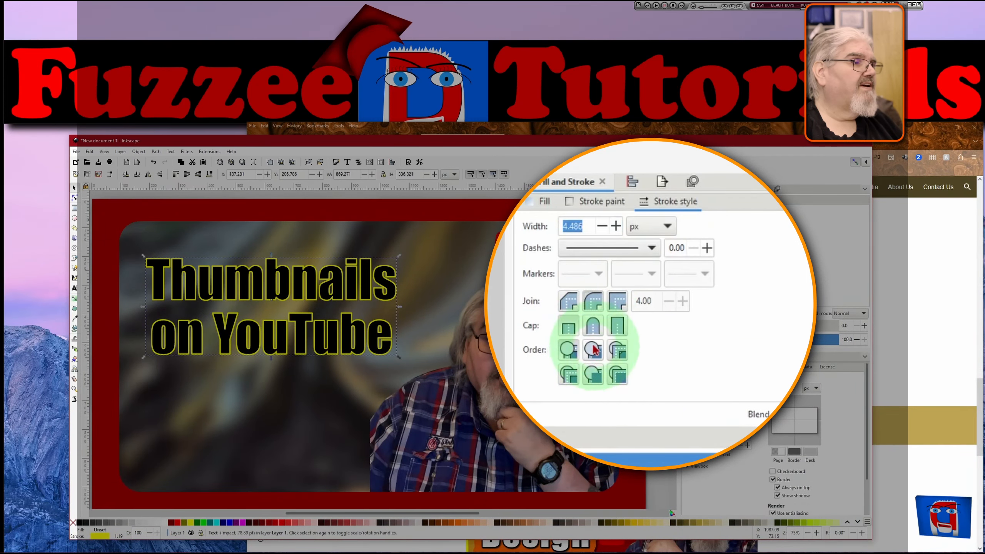
click(594, 327)
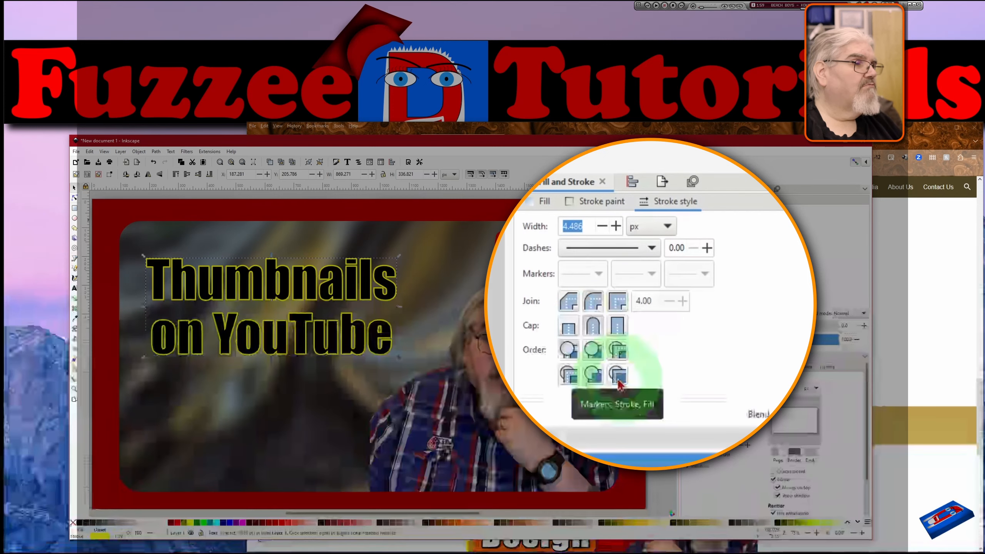
click(617, 382)
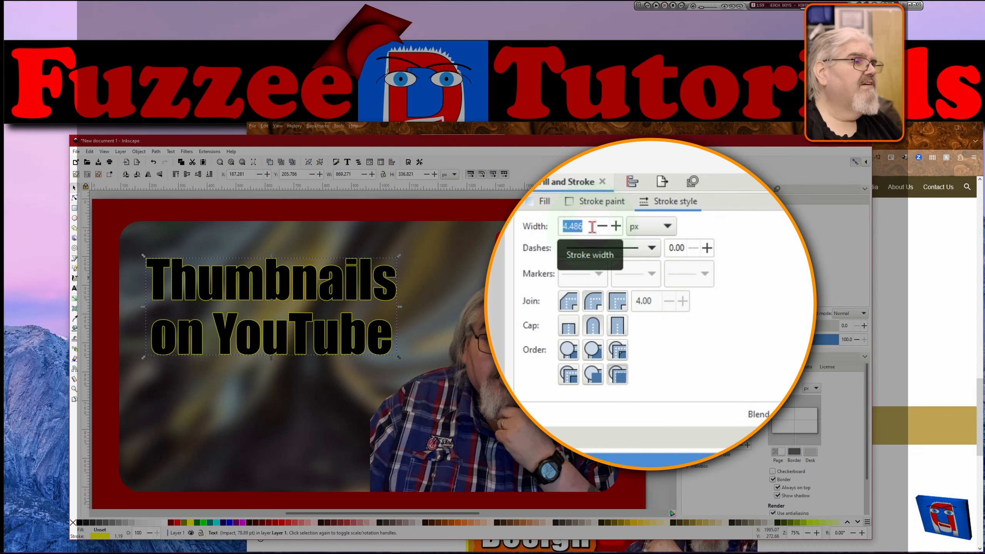
Set the title text's stroke width to 15 px.
click(592, 227)
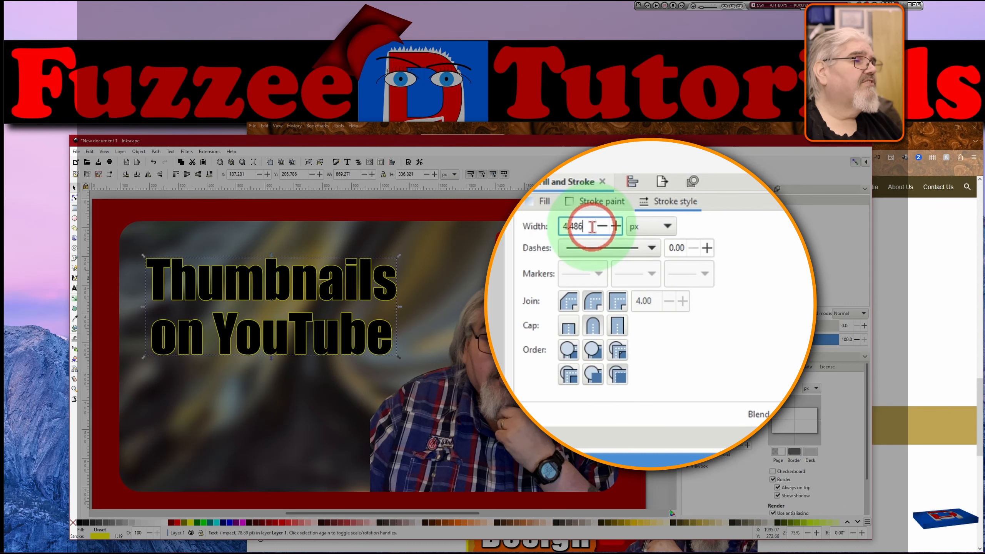
drag(593, 227, 554, 227)
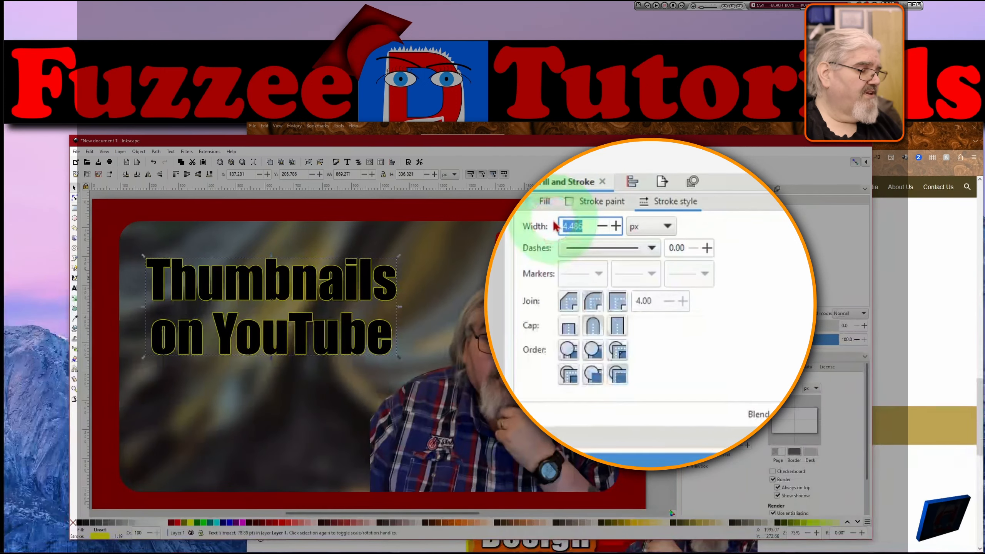
text(15)
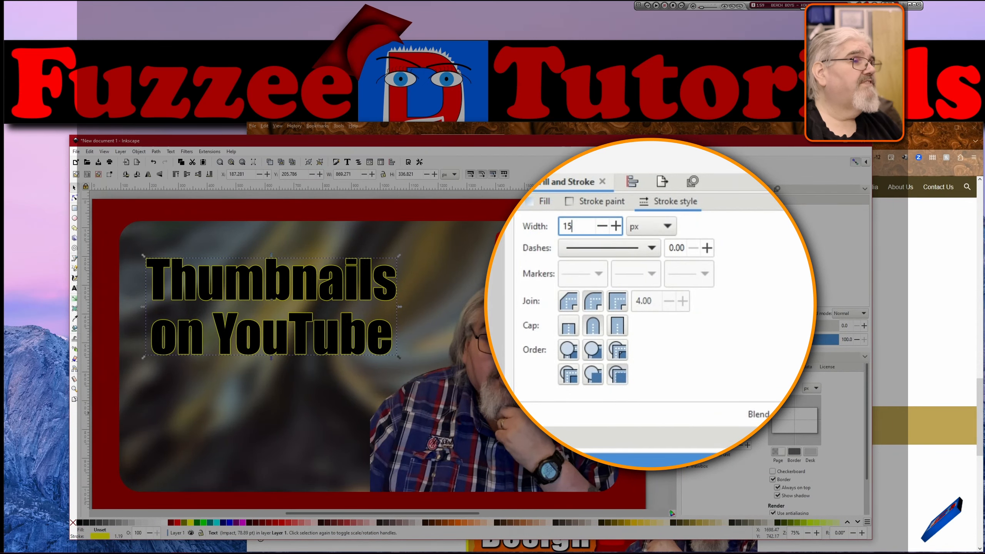
key(Return)
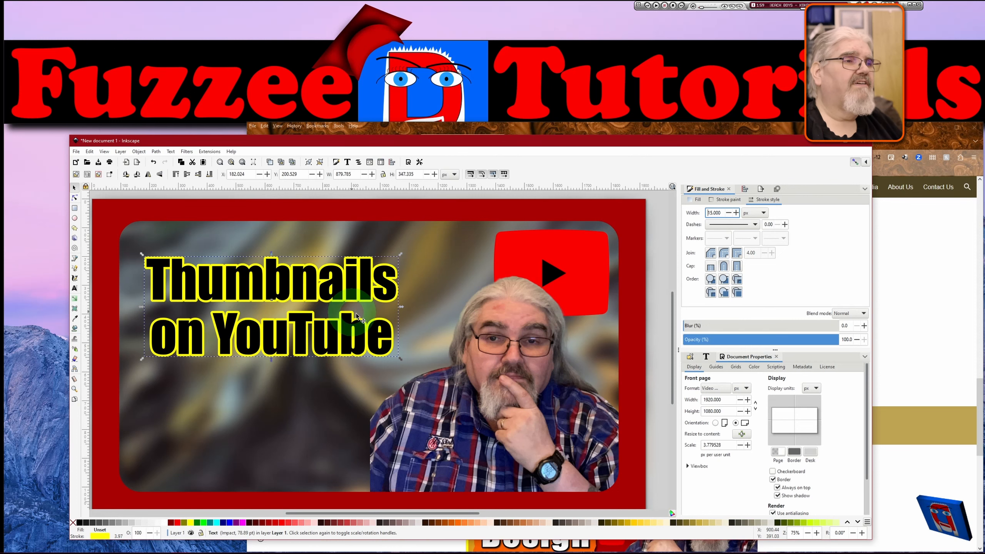
Select all the title's characters and set their letter spacing to 2 px.
double_click(392, 336)
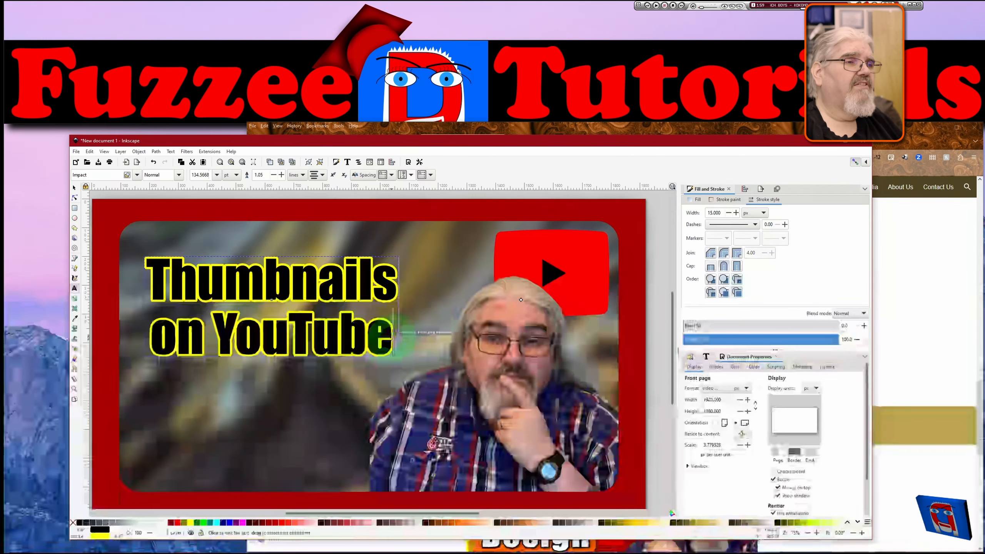
drag(393, 337, 157, 280)
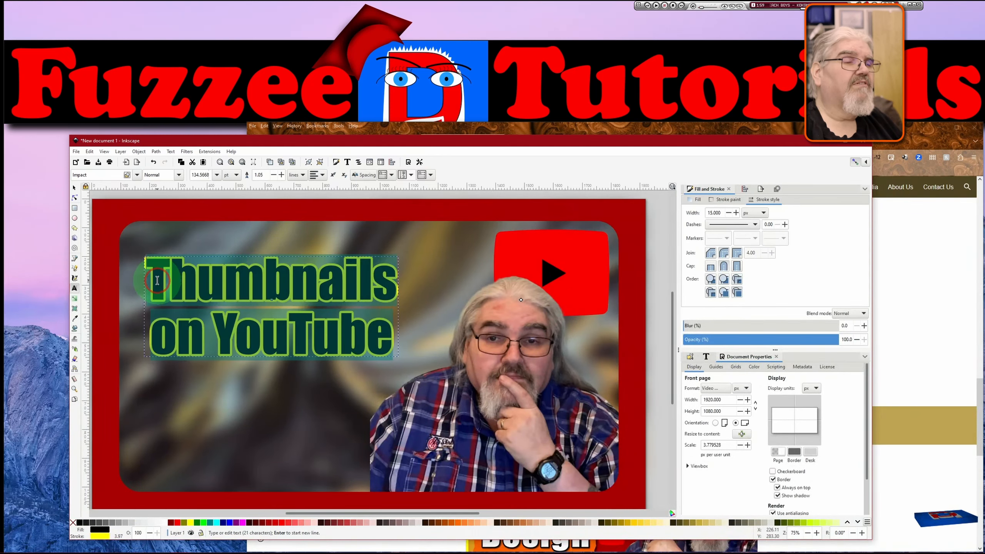
click(370, 177)
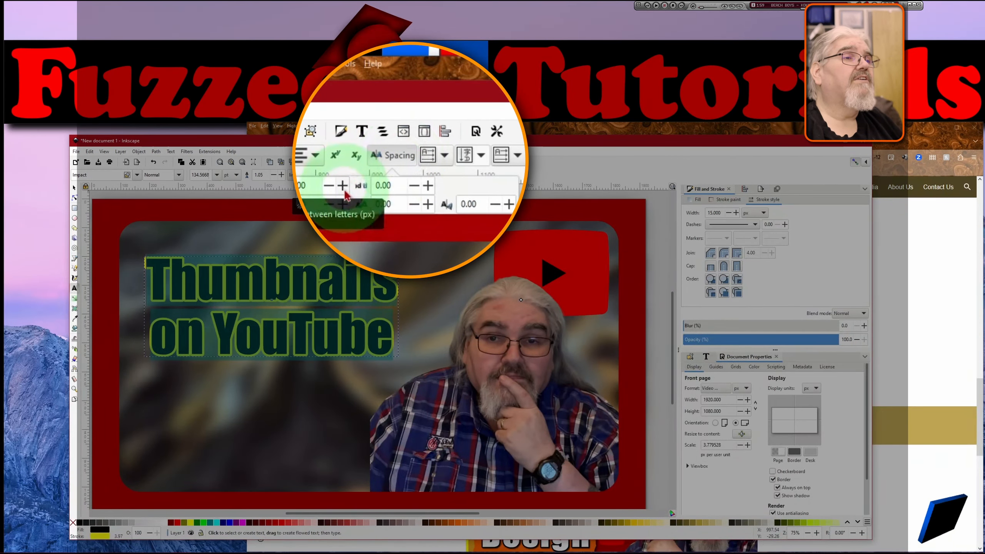
click(345, 196)
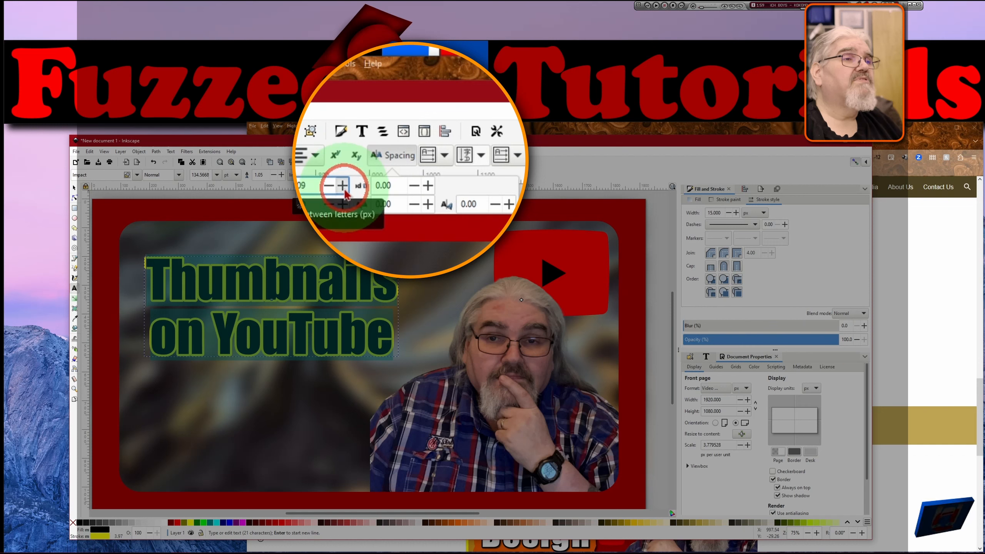
click(344, 190)
drag(313, 187, 297, 189)
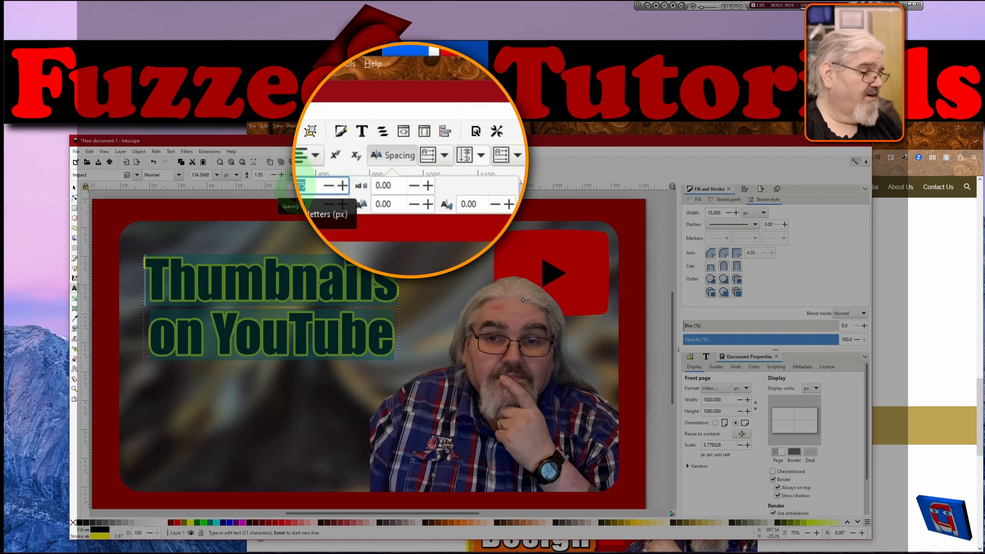
key(Return)
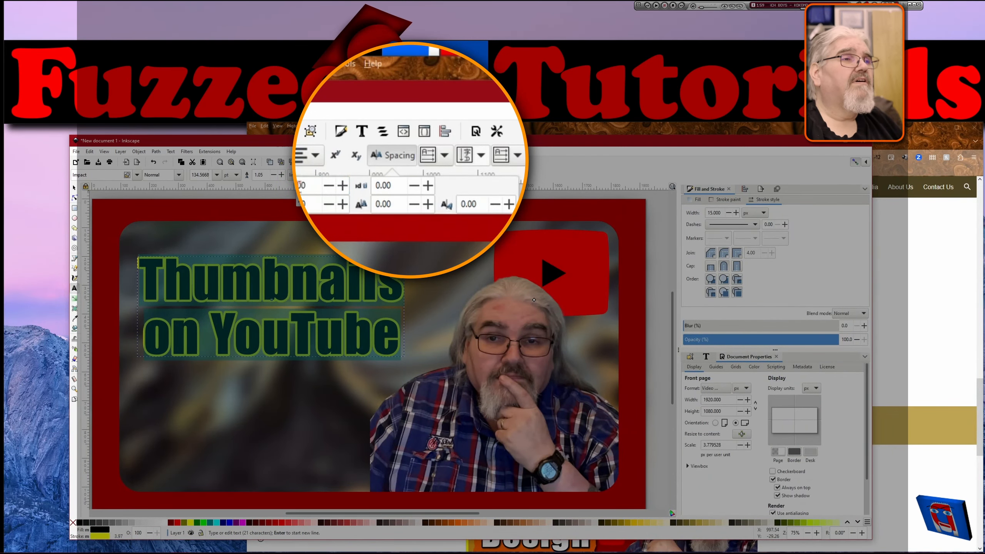
click(316, 189)
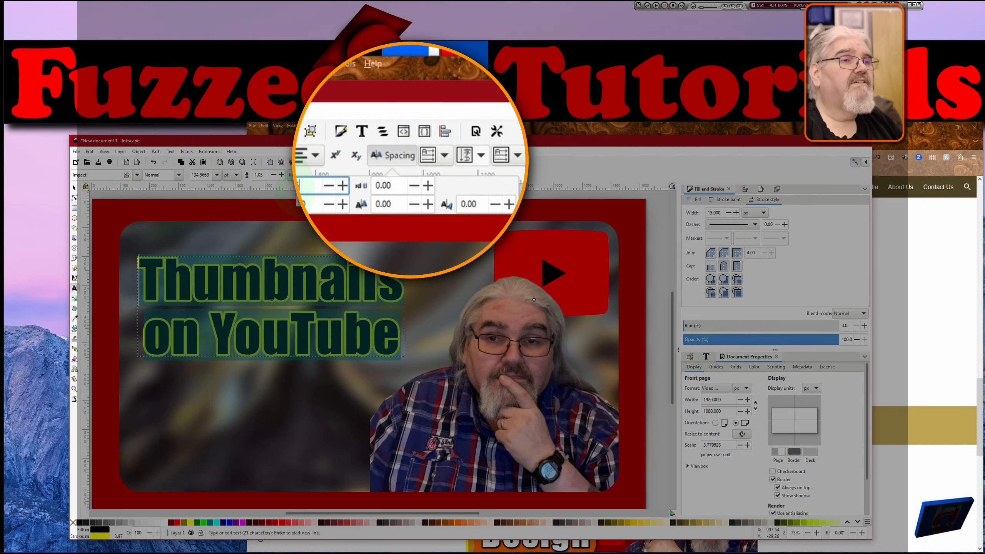
key(Return)
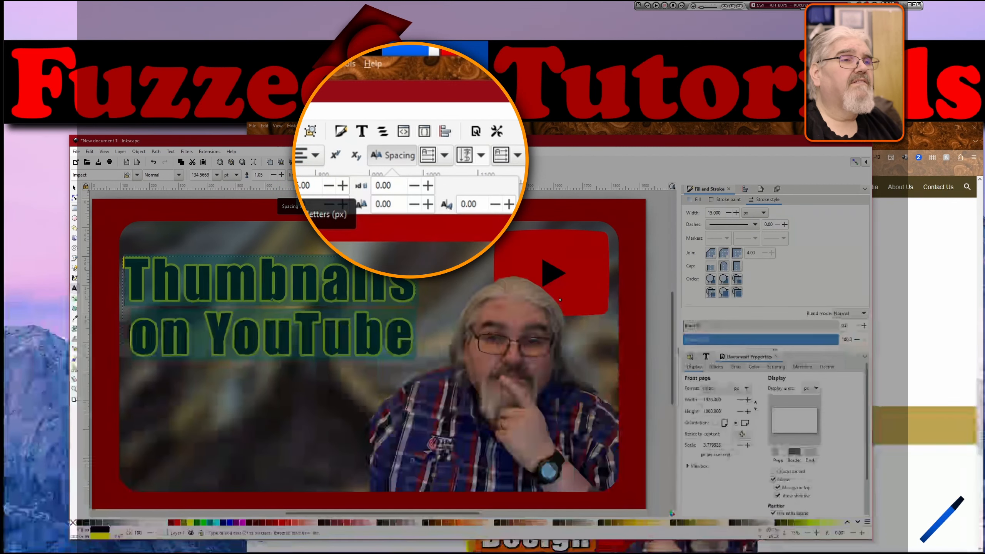
click(316, 187)
drag(316, 186, 299, 191)
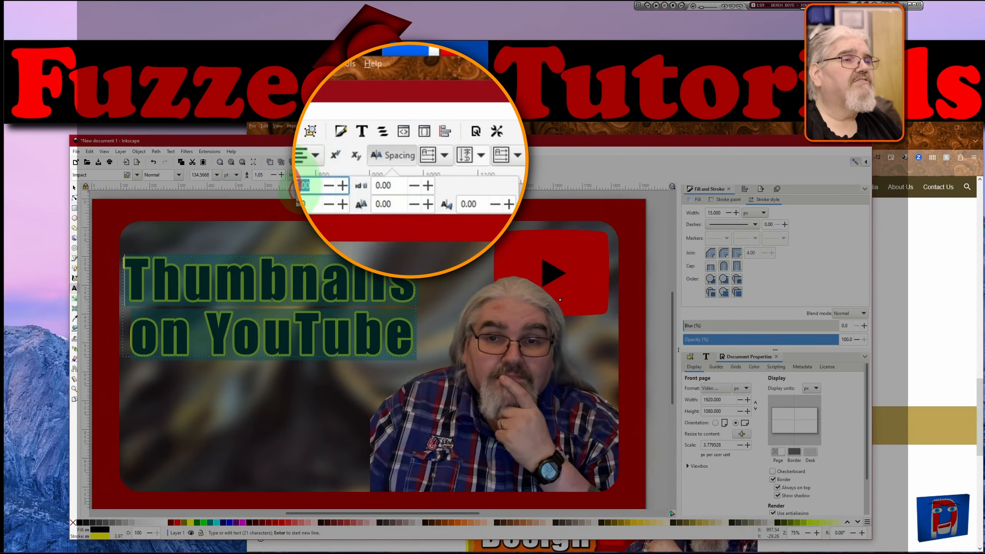
text(2)
key(Return)
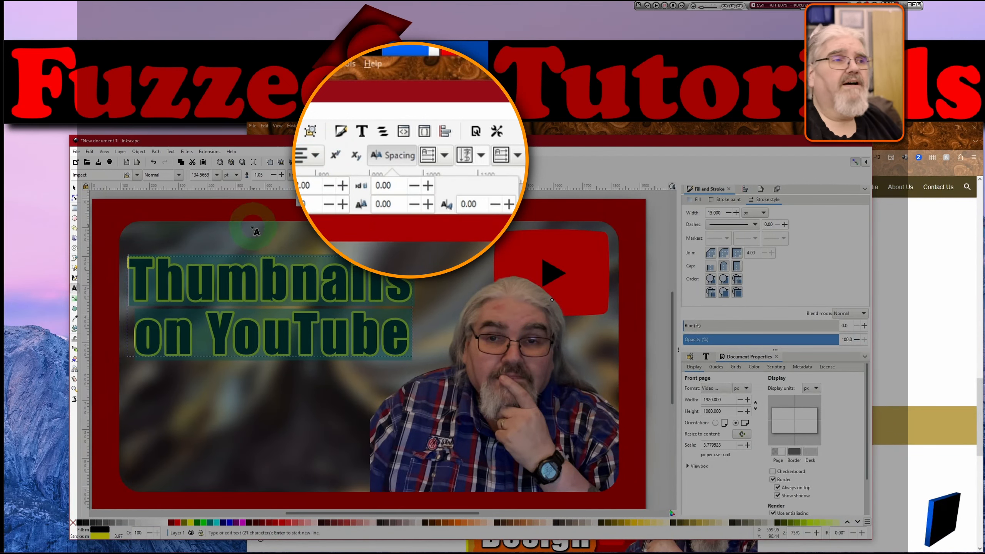
click(73, 188)
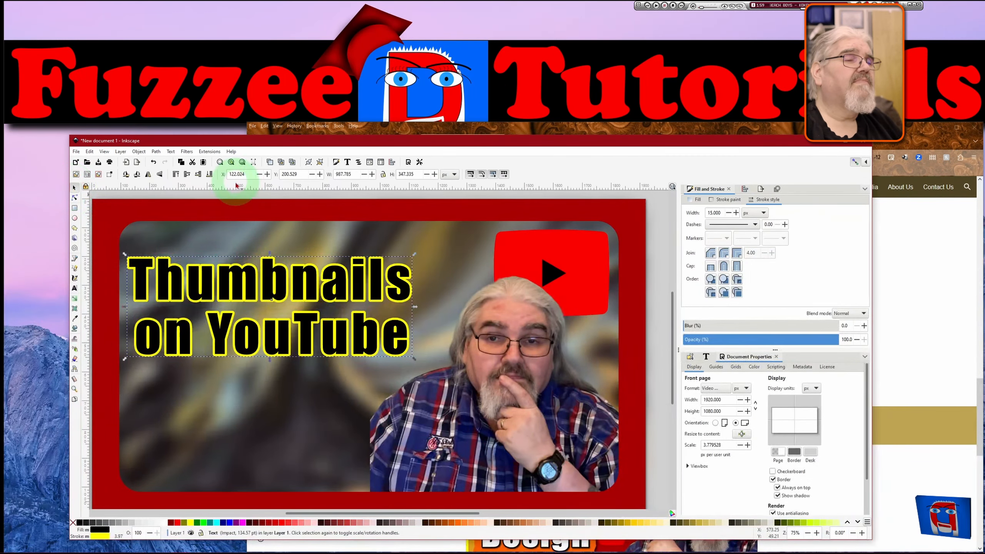
Open Drop Shadow for the title text, enable live preview and set the blur radius to 4.4.
click(187, 151)
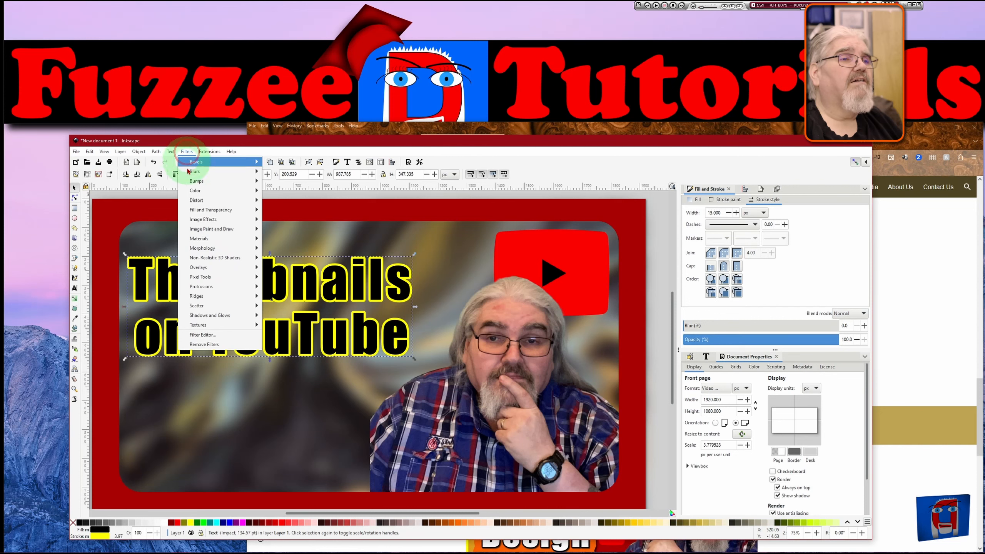
click(214, 316)
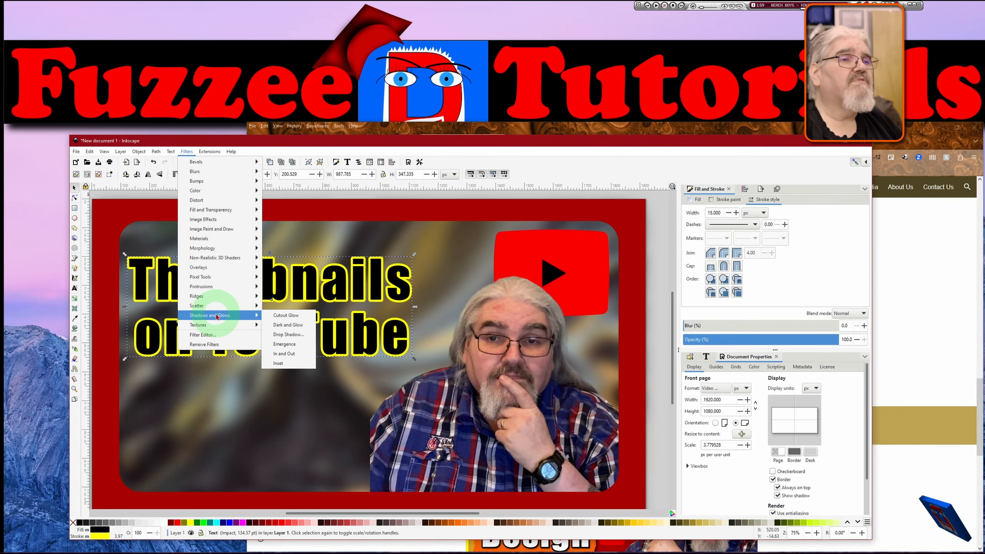
click(289, 336)
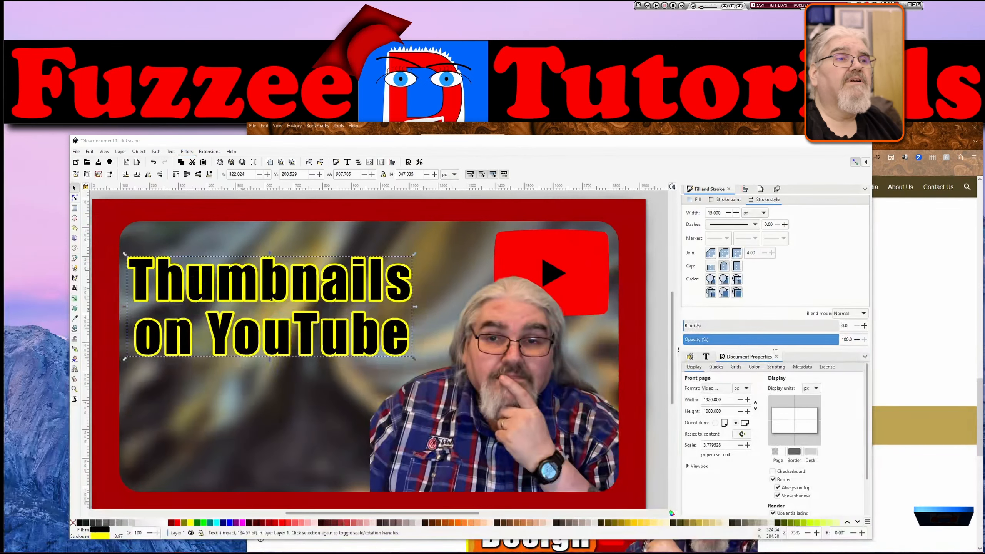
drag(183, 125, 611, 76)
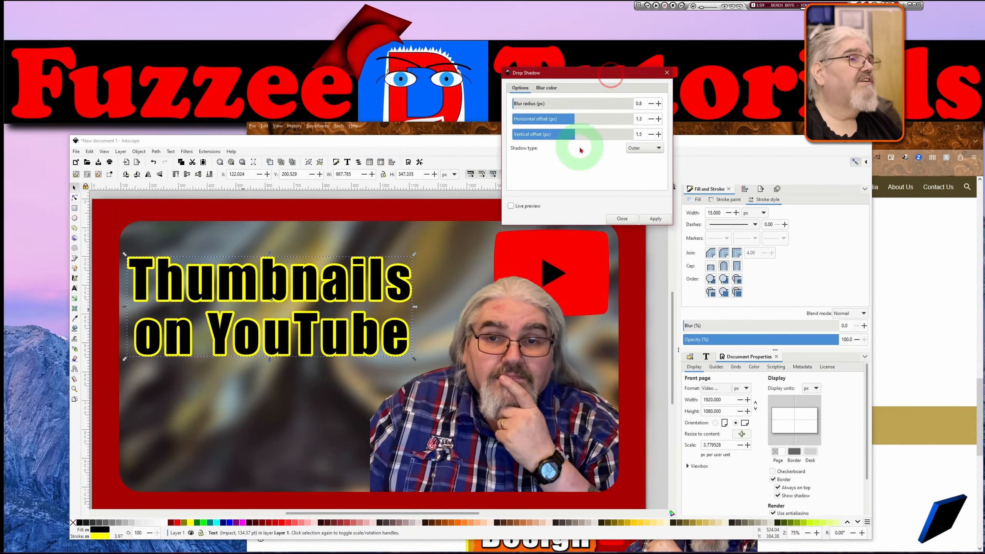
click(511, 205)
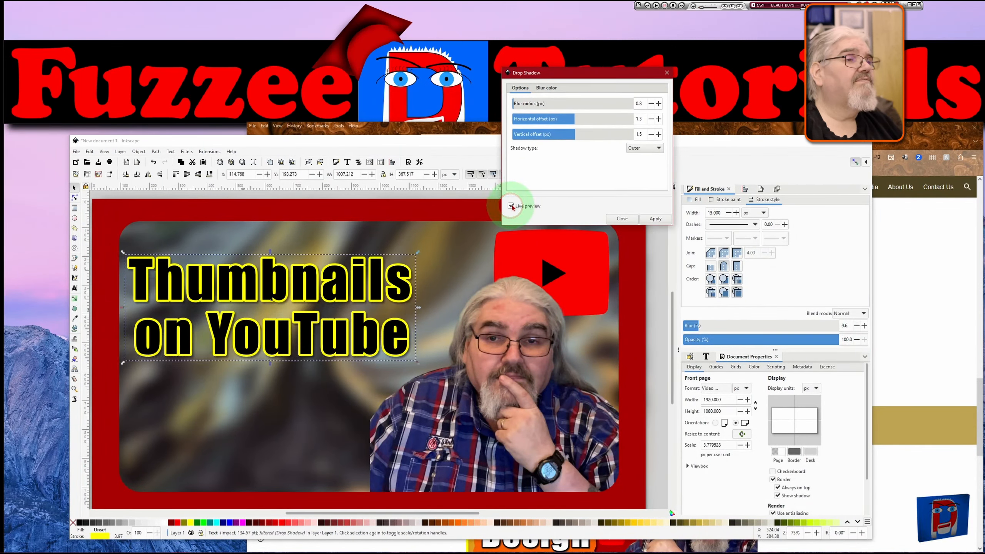
click(515, 108)
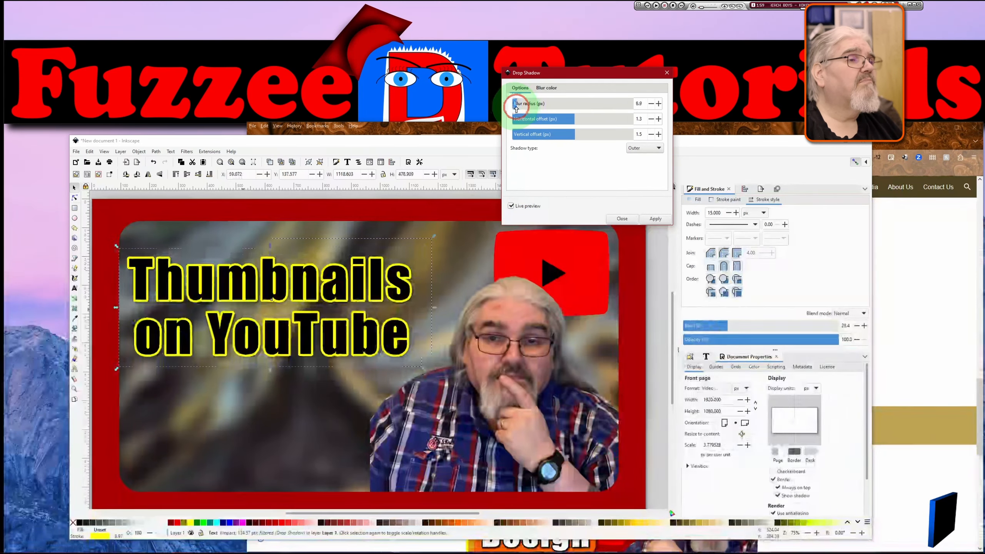
drag(515, 108, 515, 109)
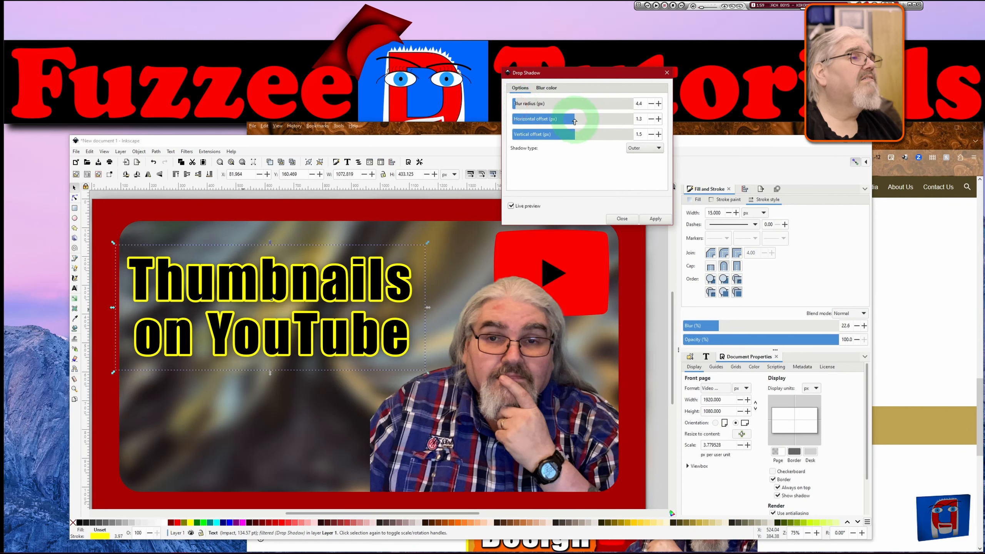
Set the drop shadow's horizontal offset to 2.0 and vertical offset to 2.3.
click(659, 119)
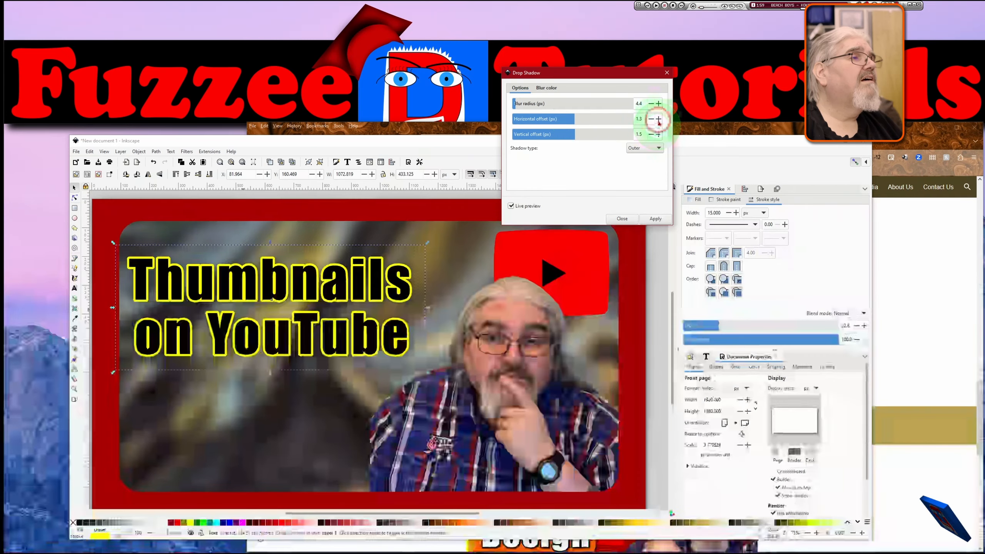
click(659, 119)
click(659, 119)
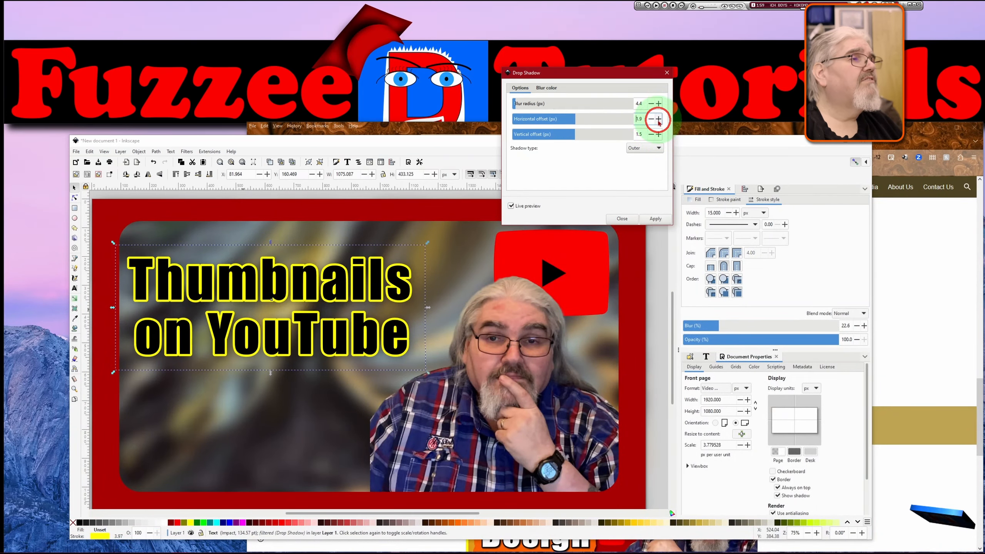
click(659, 120)
click(658, 119)
click(659, 120)
click(659, 134)
click(659, 134)
click(659, 134)
click(658, 134)
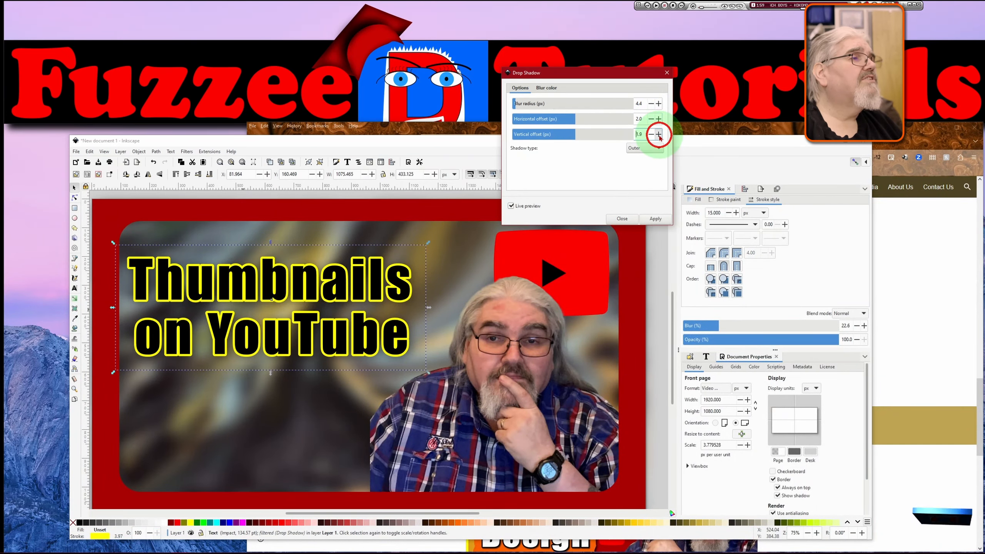
click(658, 135)
click(658, 135)
click(659, 134)
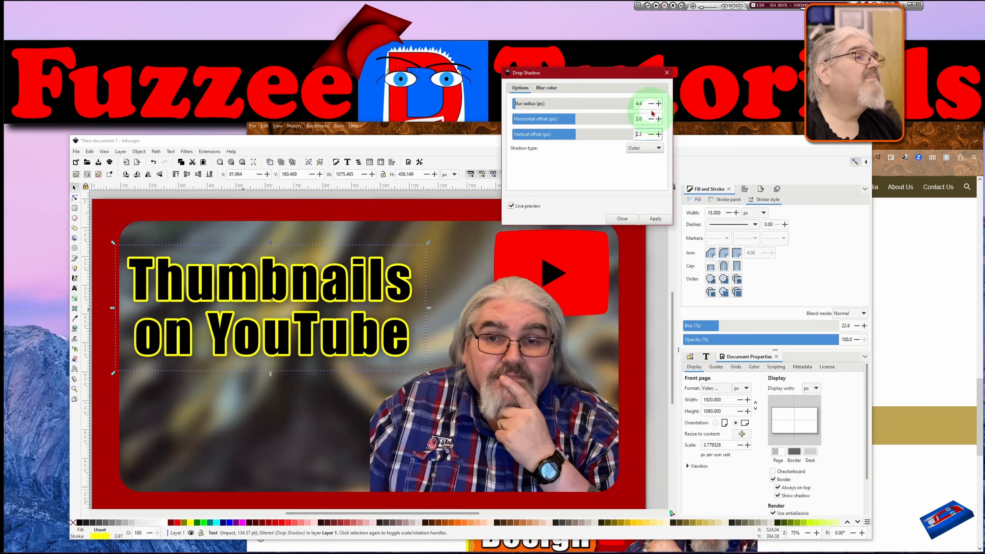
Reduce the drop shadow's blur radius to 3.1 and apply the shadow to the title.
click(652, 104)
click(651, 103)
click(651, 103)
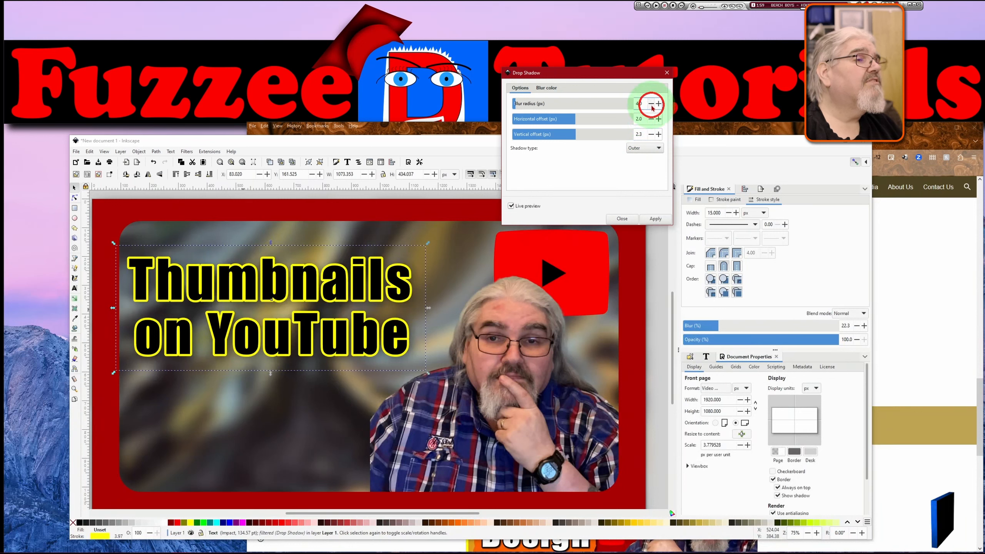
click(651, 104)
click(652, 104)
click(652, 104)
click(651, 103)
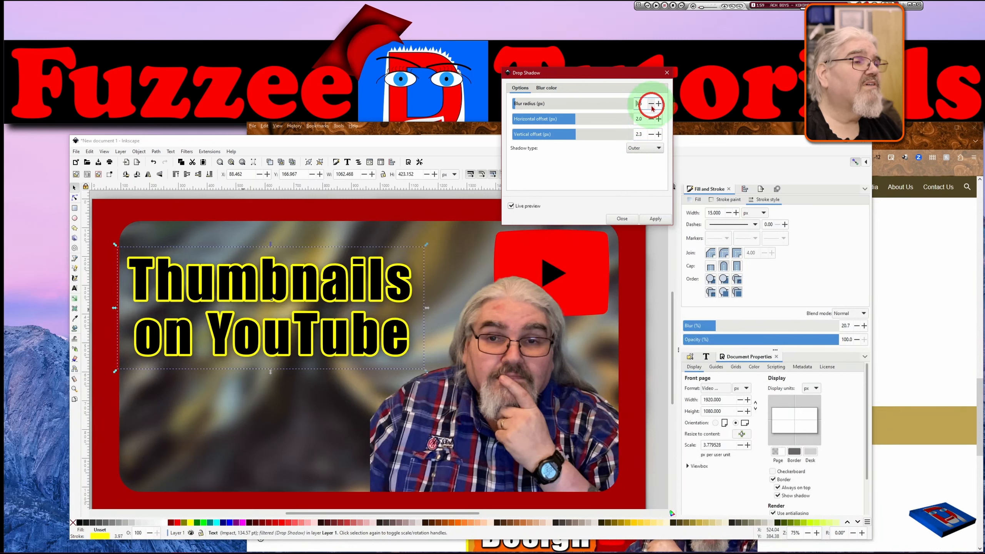
click(652, 104)
click(652, 104)
click(651, 104)
click(651, 103)
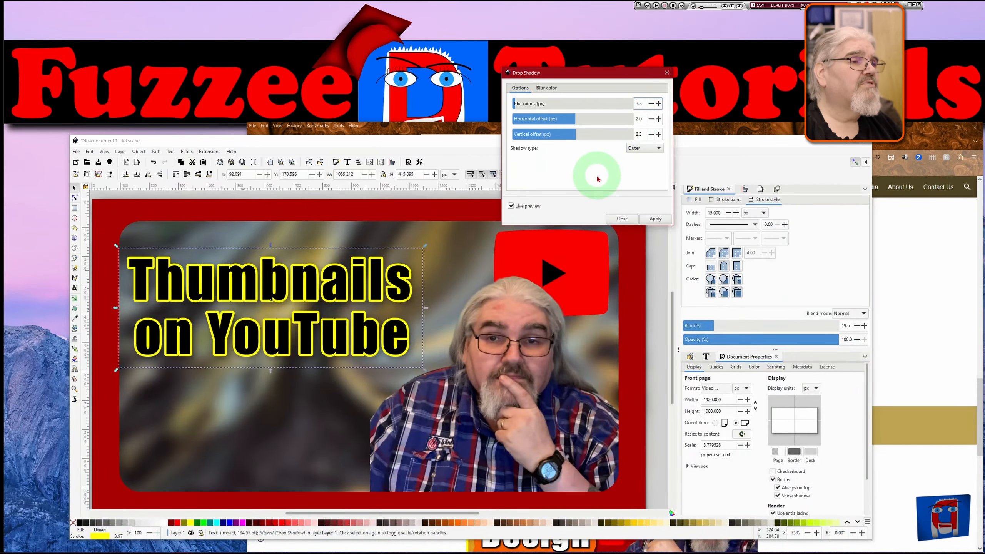
click(655, 220)
click(622, 219)
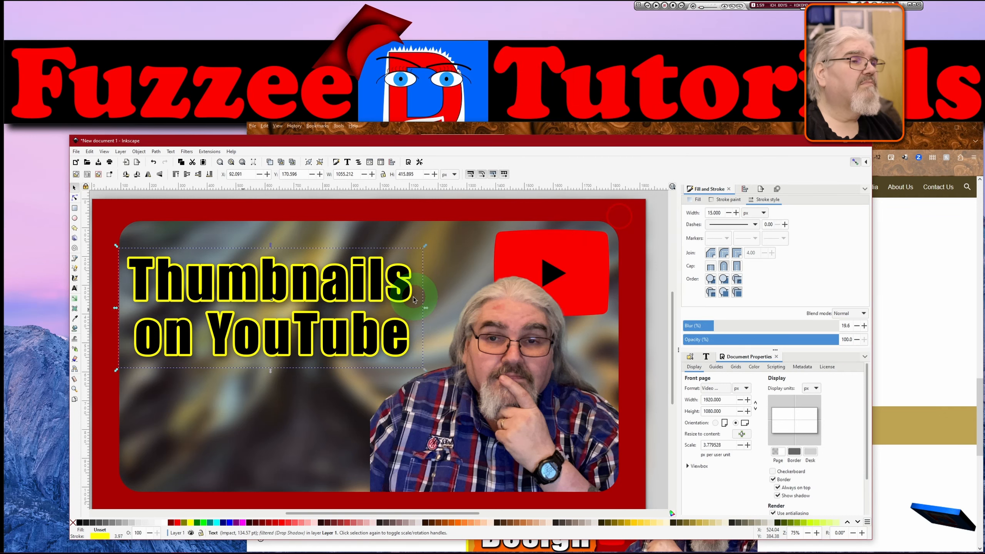
Move the title text to sit at the panel's upper left.
drag(429, 283, 505, 258)
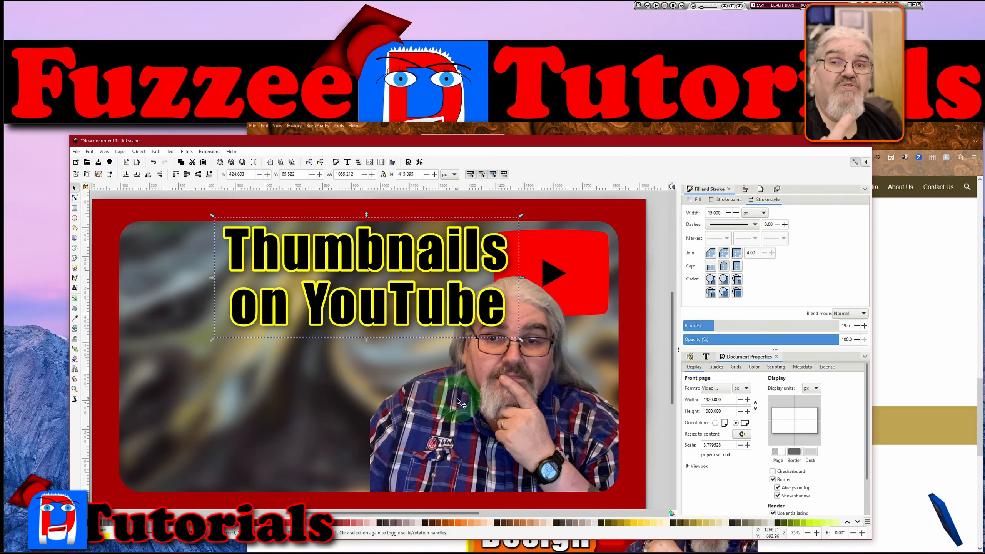
drag(408, 281, 321, 295)
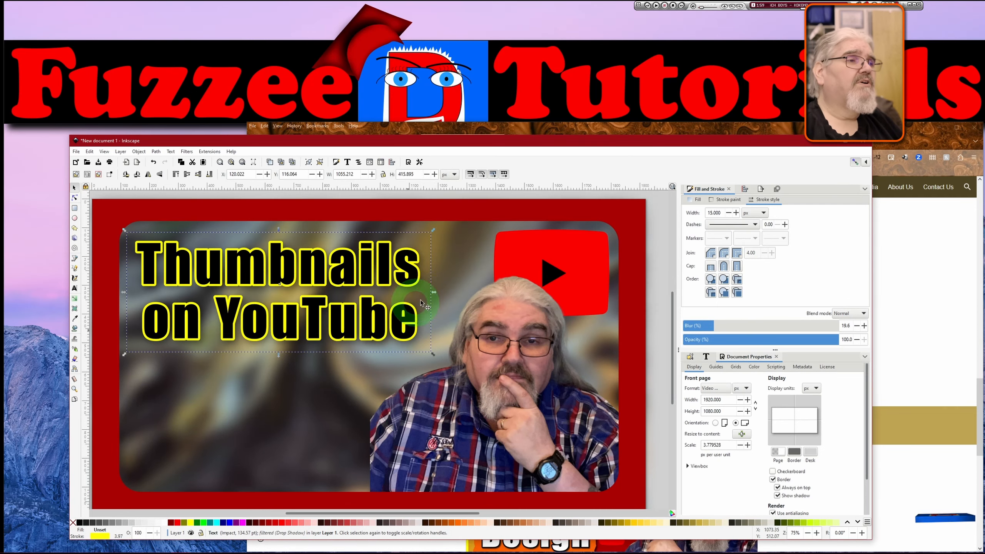
Select the YouTube logo.
click(511, 257)
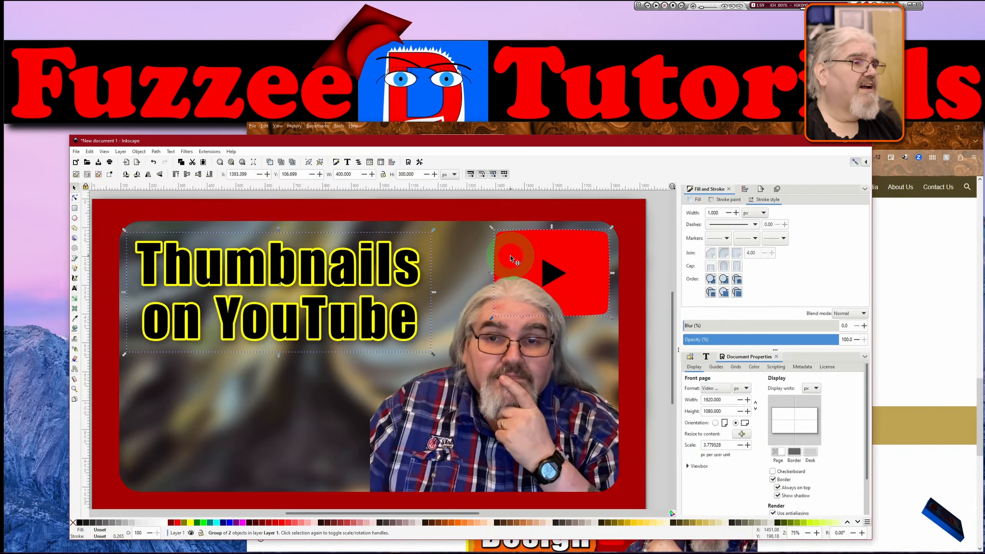